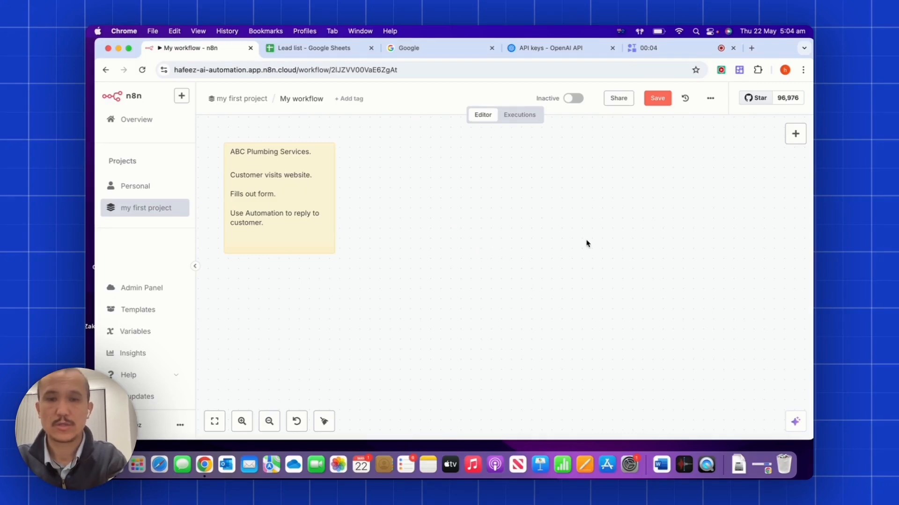
# Add an n8n Form trigger with title and description both set to 'Lead'.
pyautogui.click(794, 136)
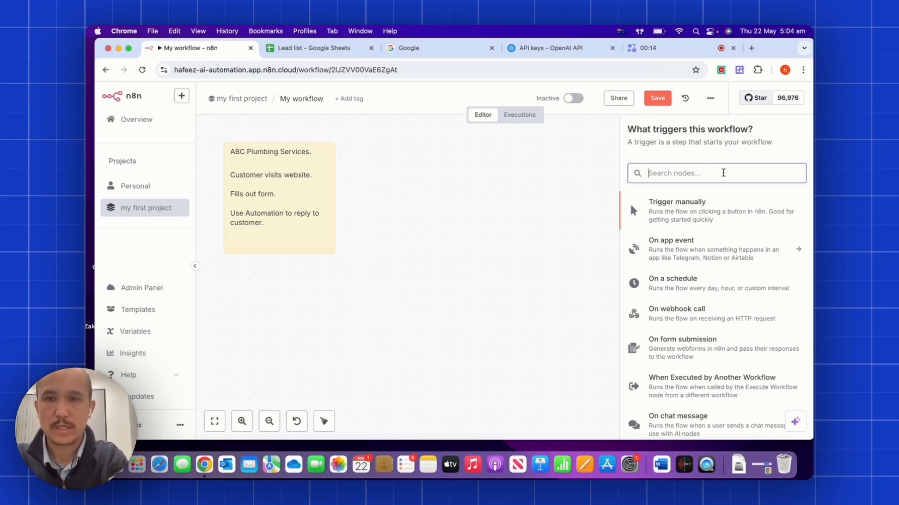
pyautogui.write('form')
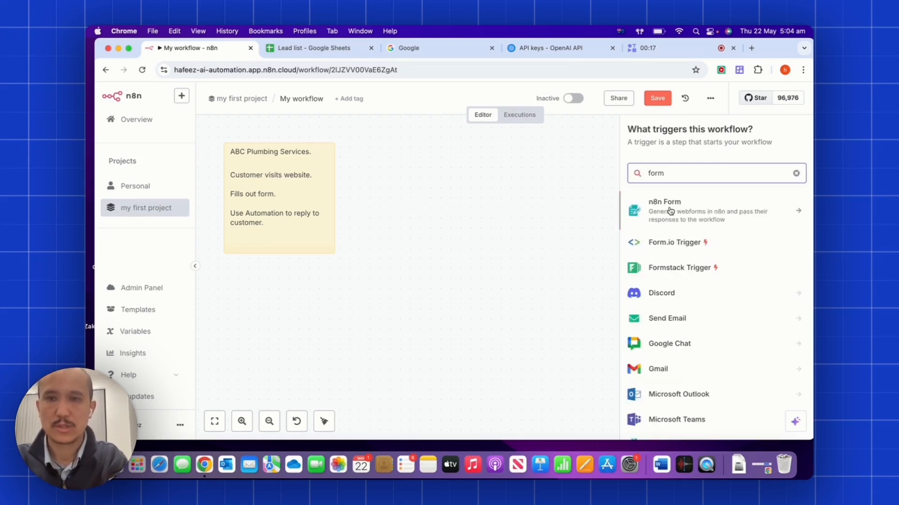
pyautogui.click(686, 207)
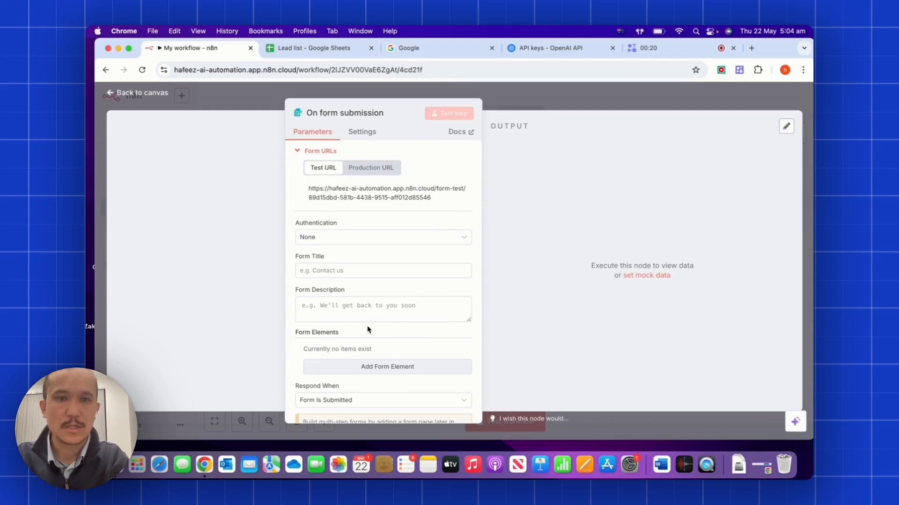
pyautogui.click(361, 270)
pyautogui.write('Lead')
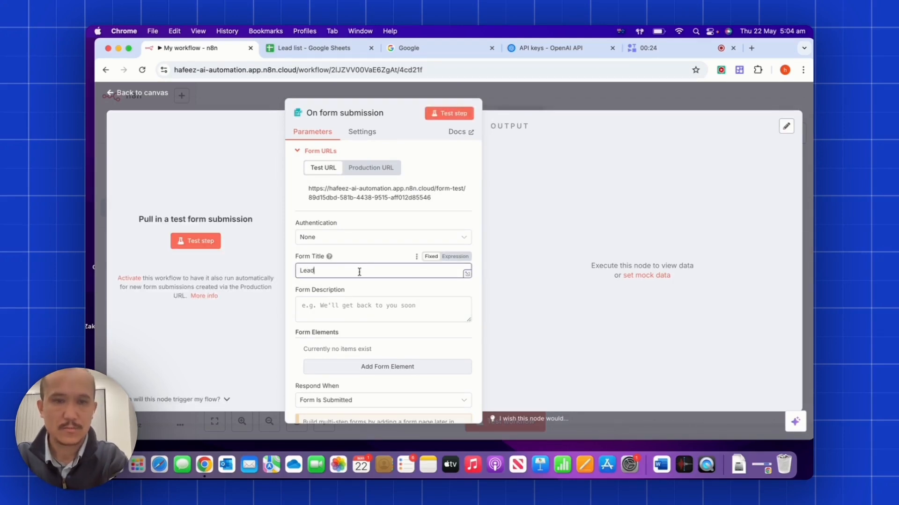
pyautogui.click(343, 306)
pyautogui.write('Lead')
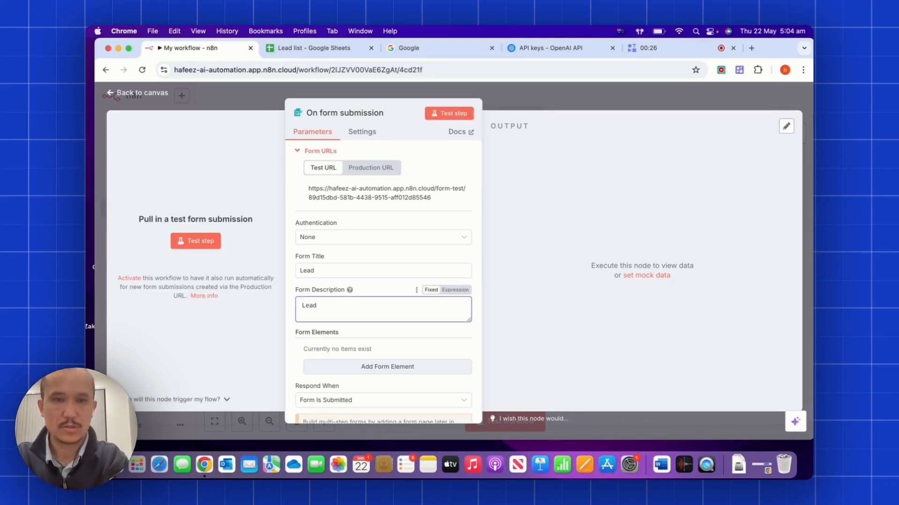
# Add a required 'First Name?' question to the form.
pyautogui.scroll(-3, 343, 306)
pyautogui.click(389, 292)
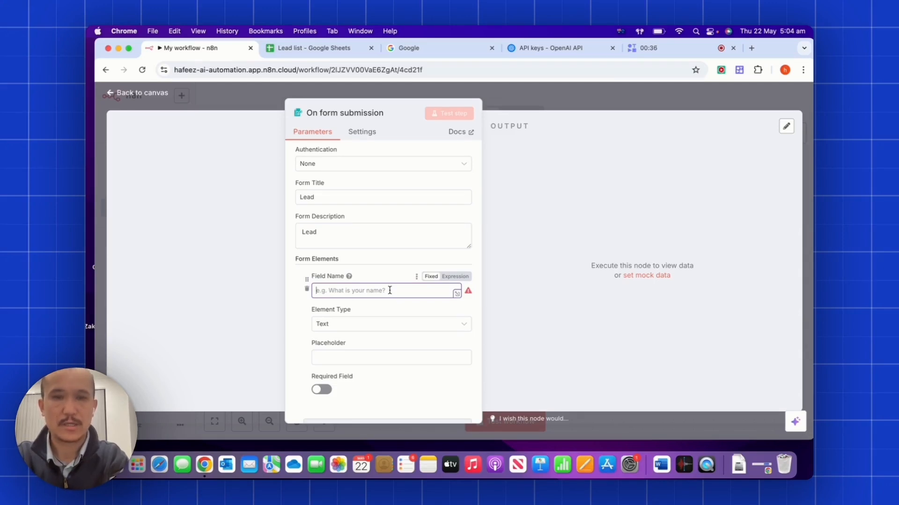
pyautogui.write('First a Name?')
pyautogui.scroll(-3, 333, 261)
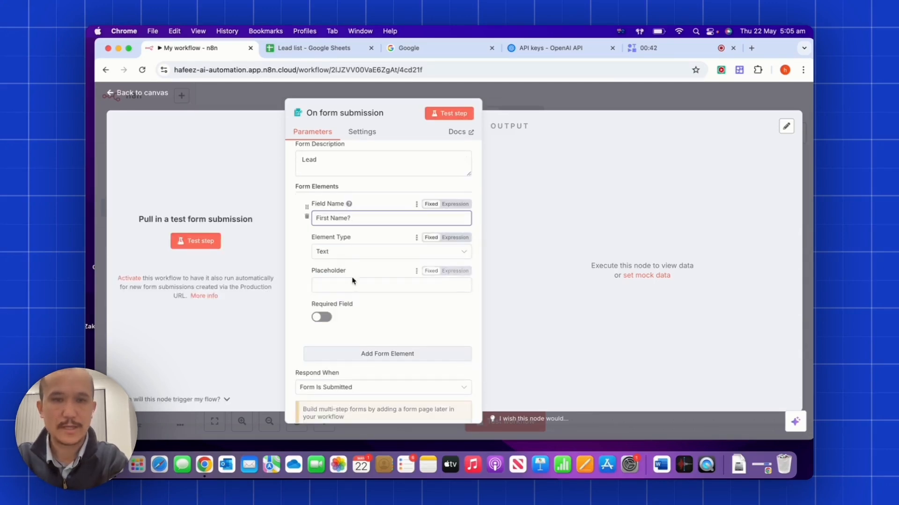
pyautogui.click(322, 319)
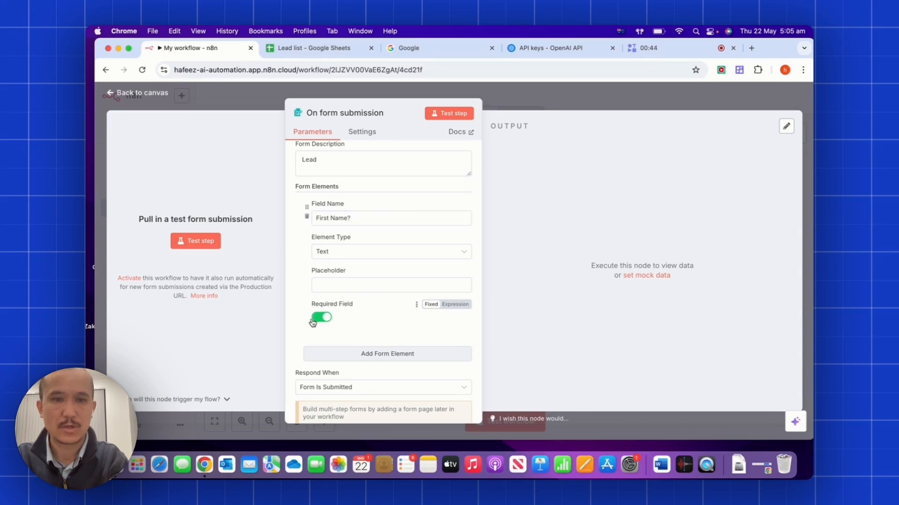
pyautogui.scroll(-2, 323, 318)
# Add Last name, Email and Message questions, then start a test of the form.
pyautogui.click(337, 304)
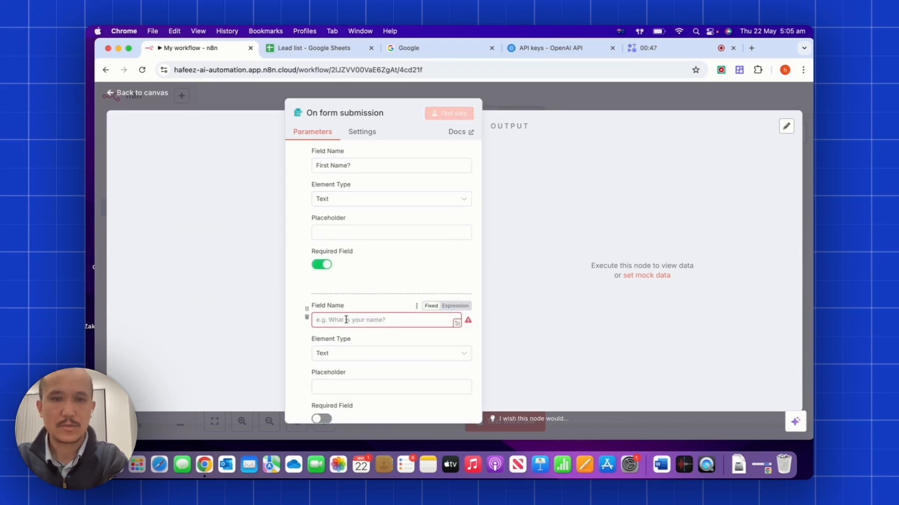
pyautogui.write('Last name')
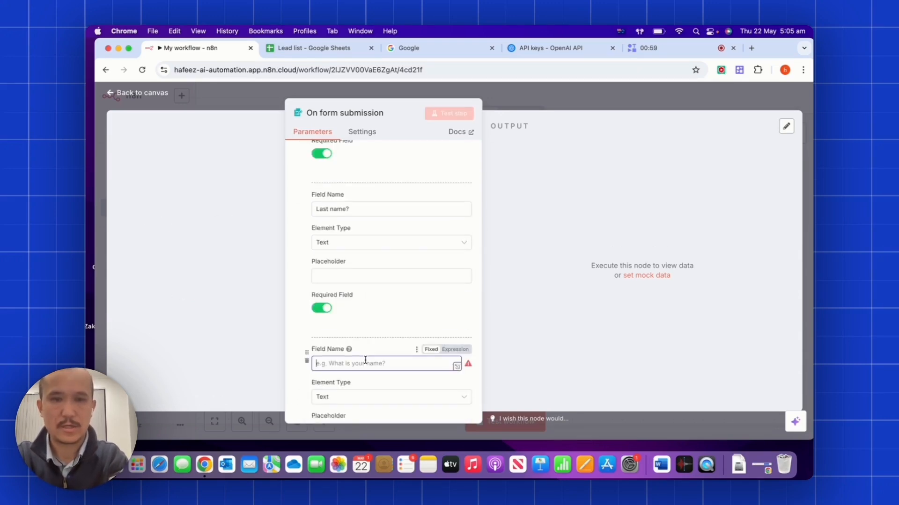
pyautogui.write('Email?')
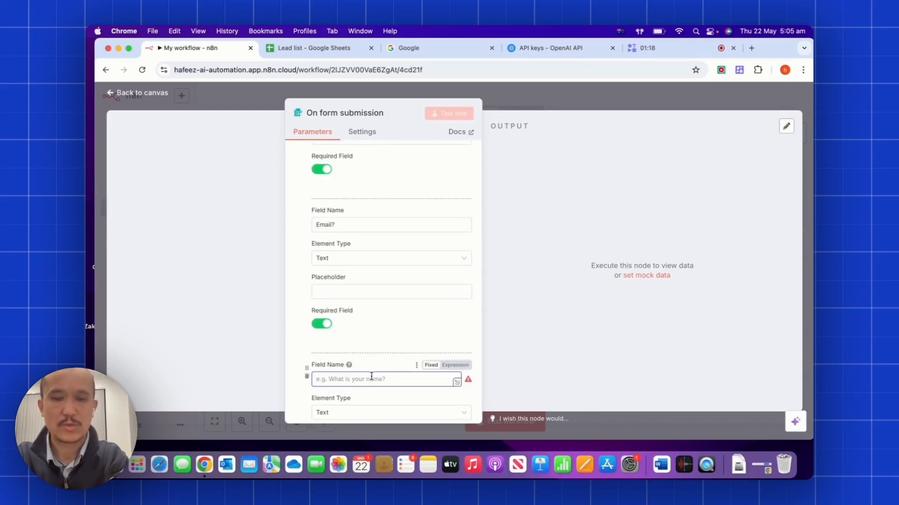
pyautogui.write('Message?')
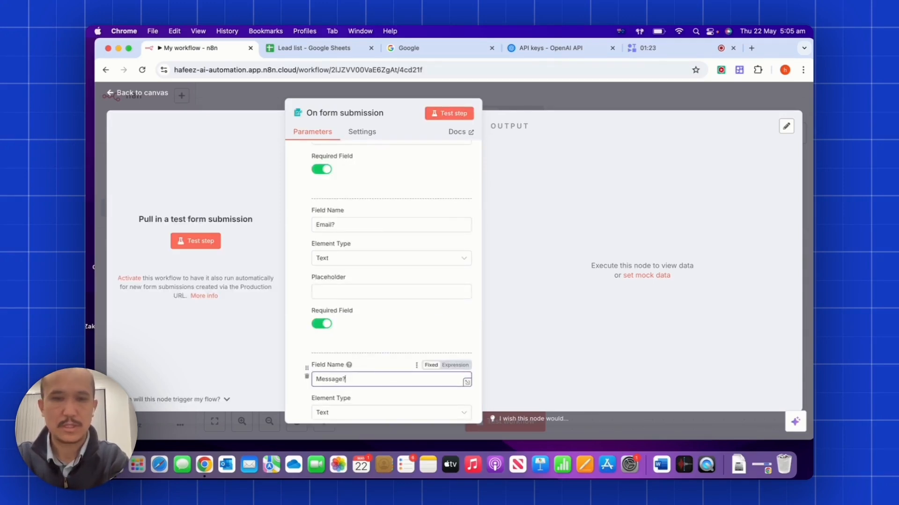
pyautogui.scroll(-3, 427, 320)
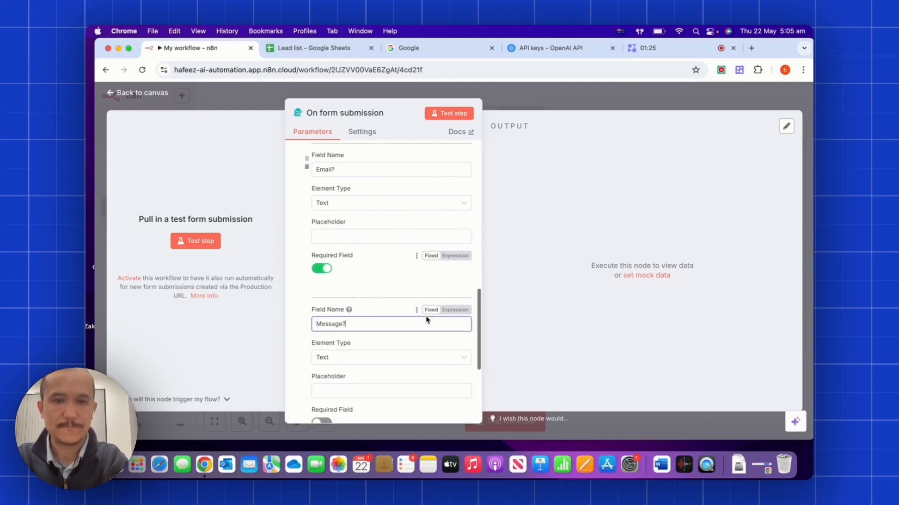
pyautogui.scroll(-5, 427, 320)
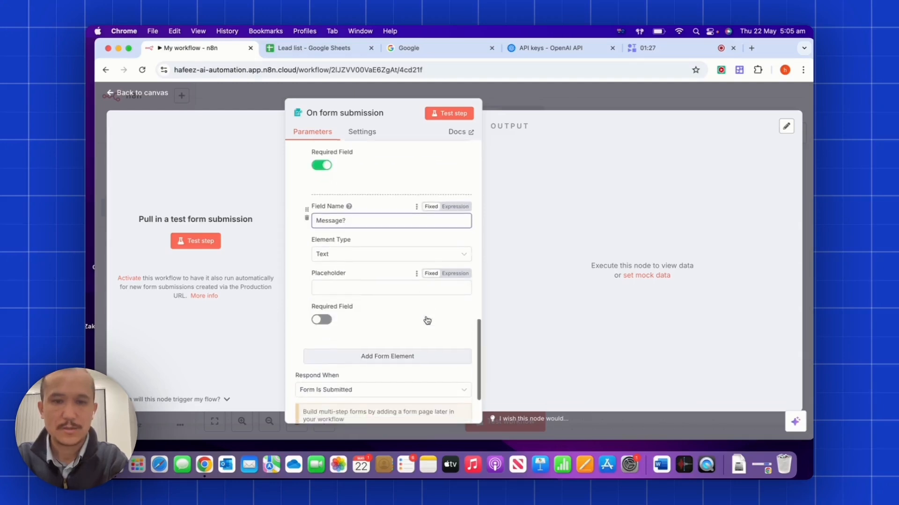
pyautogui.click(461, 115)
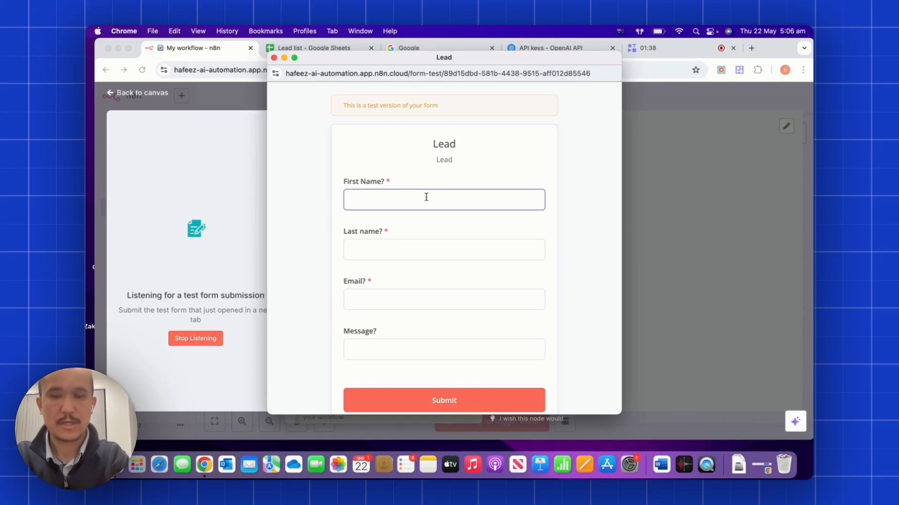
# Submit a sample lead with the message 'Hi, I need a quote' and return to the canvas.
pyautogui.write('Jo')
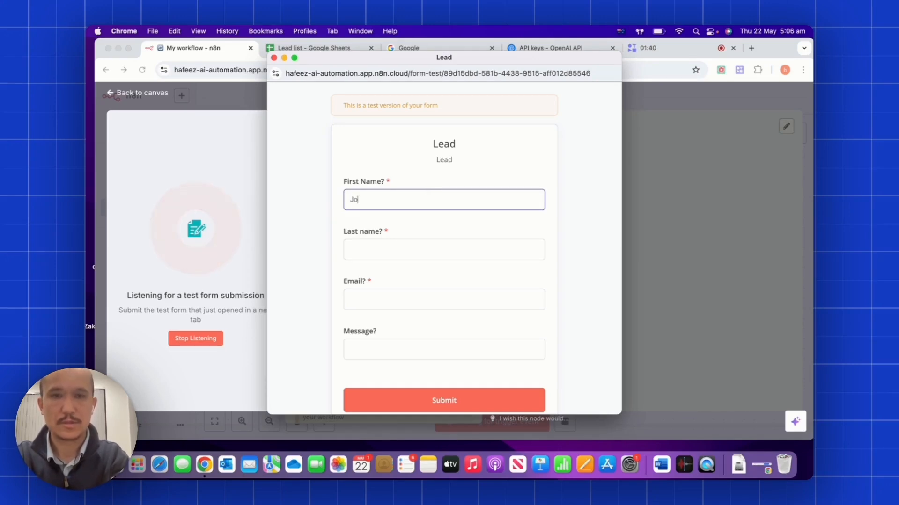
pyautogui.write('hn')
pyautogui.press('Tab')
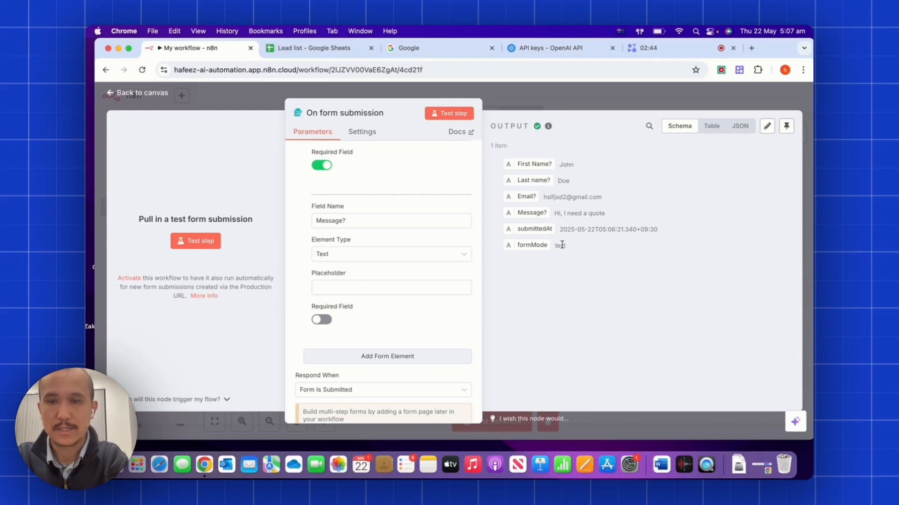
pyautogui.click(619, 101)
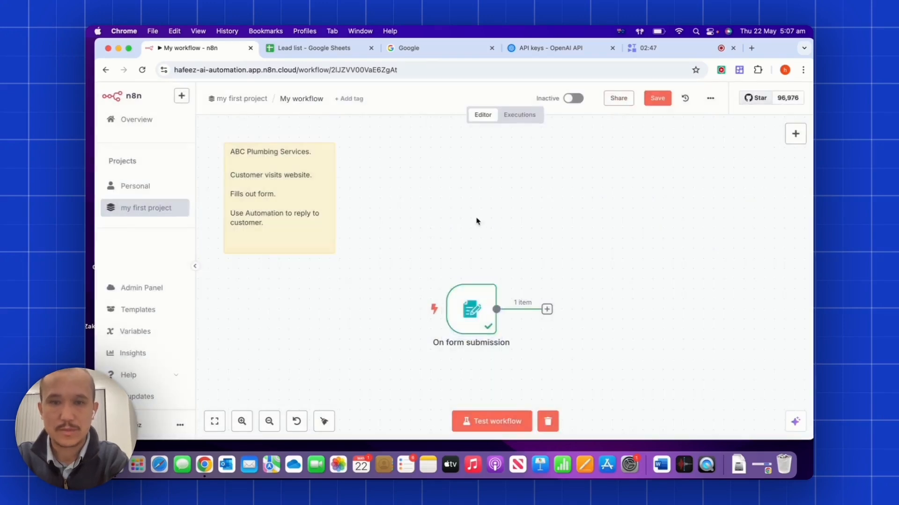
# Add a Google Sheets 'Append or update row in sheet' step after the form trigger.
pyautogui.scroll(-3, 513, 228)
pyautogui.hscroll(3, 514, 228)
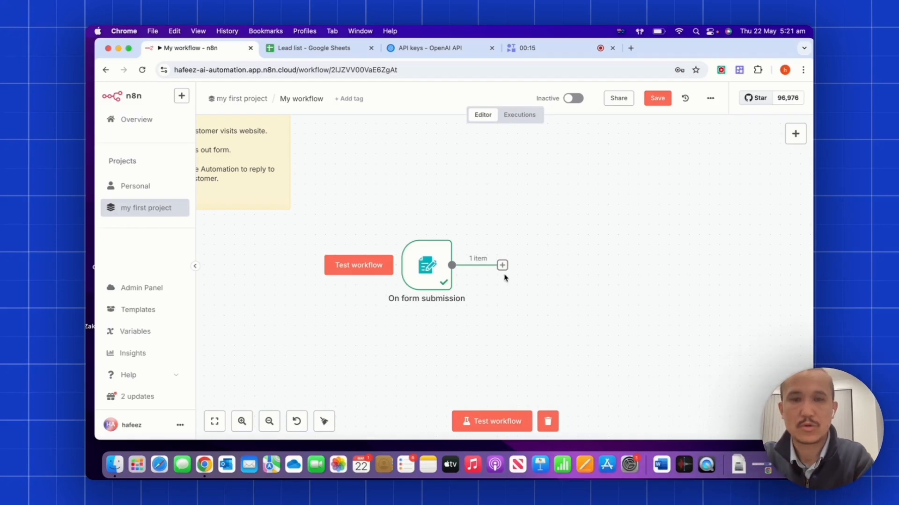
pyautogui.click(502, 266)
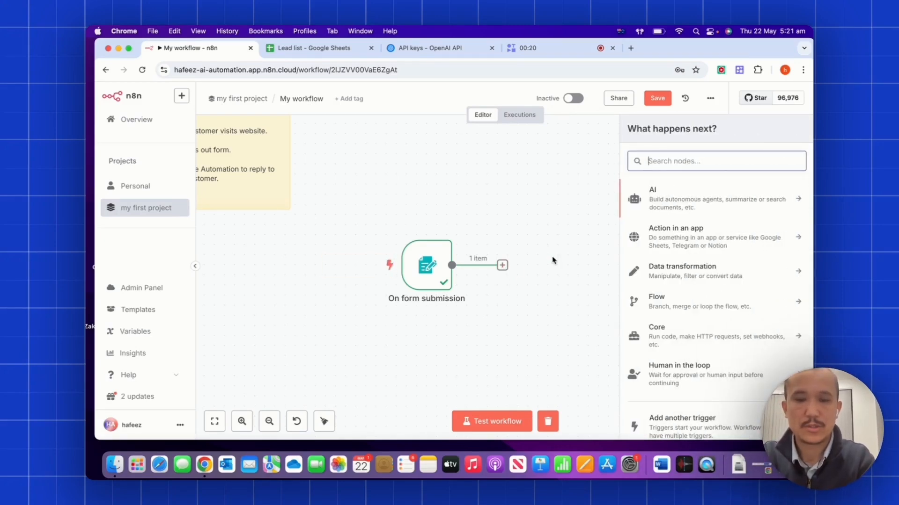
pyautogui.write('google')
pyautogui.click(673, 341)
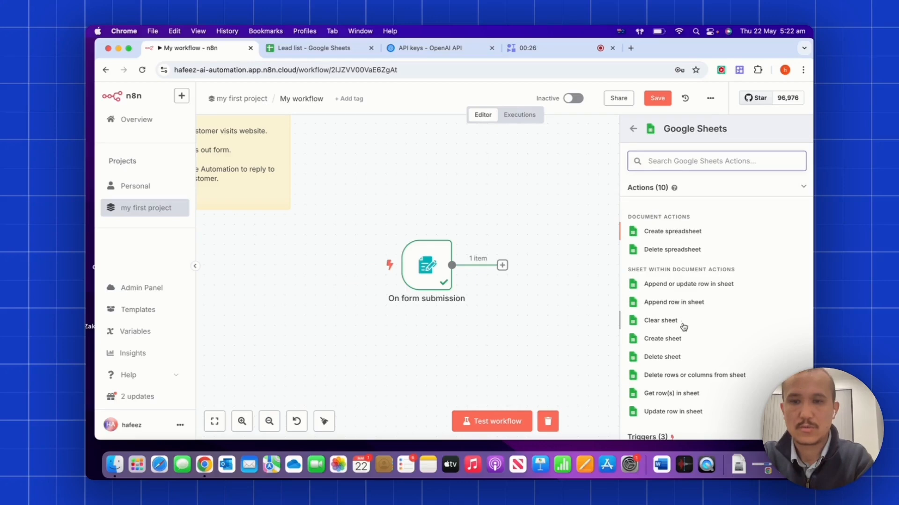
pyautogui.click(668, 286)
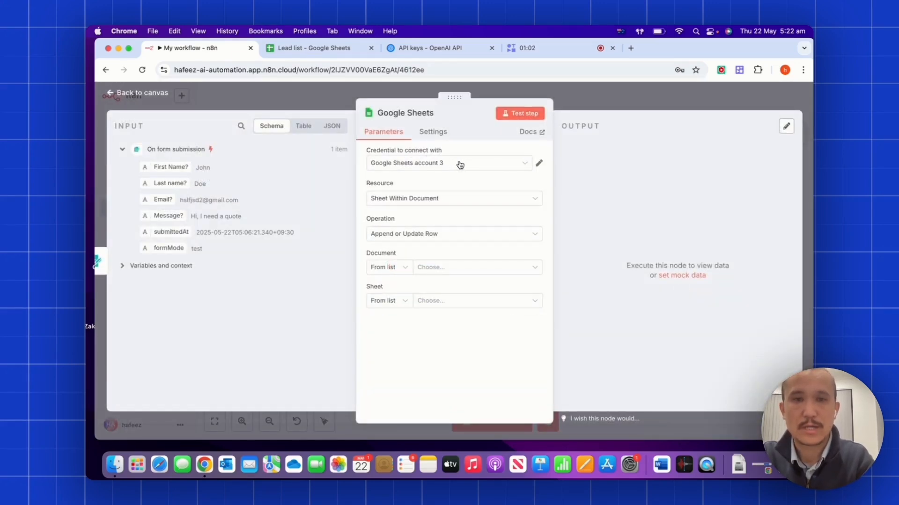
# Create and connect a new Google Sheets account 4 credential via Google sign-in.
pyautogui.click(460, 164)
pyautogui.click(423, 218)
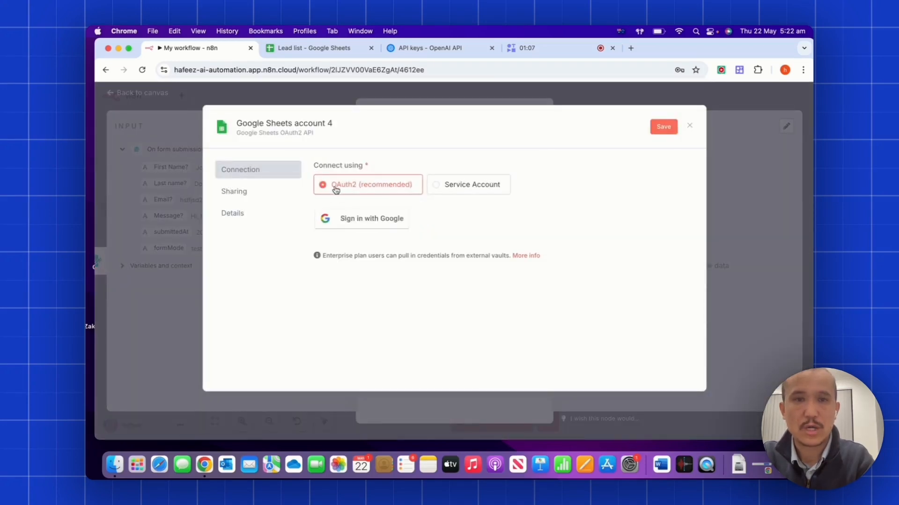
pyautogui.click(361, 222)
pyautogui.click(173, 217)
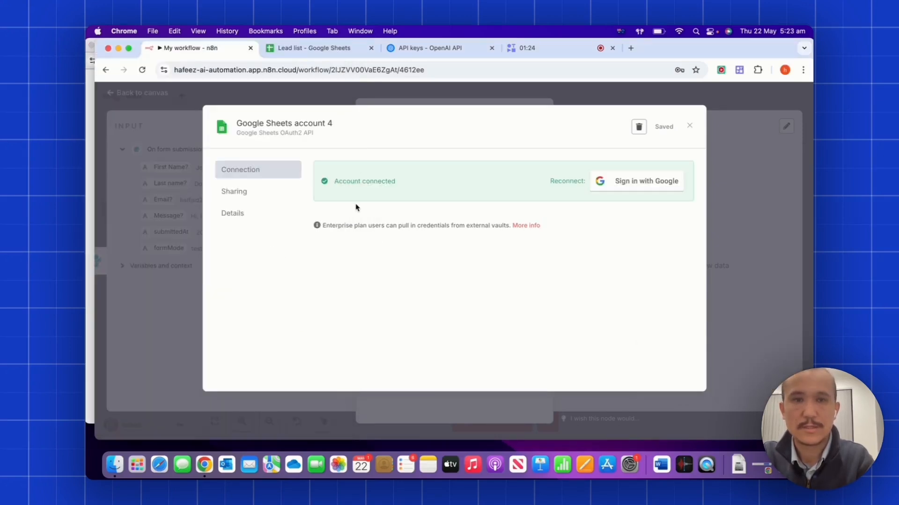
pyautogui.click(690, 126)
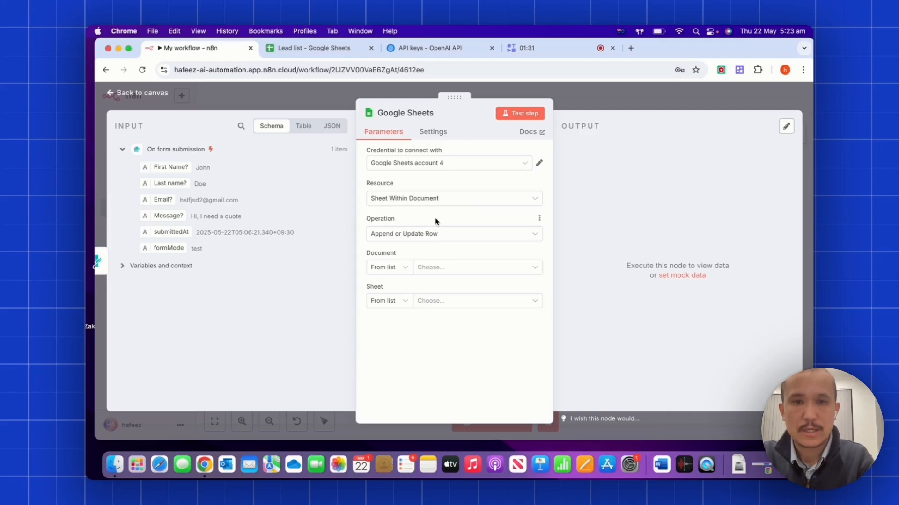
pyautogui.click(467, 271)
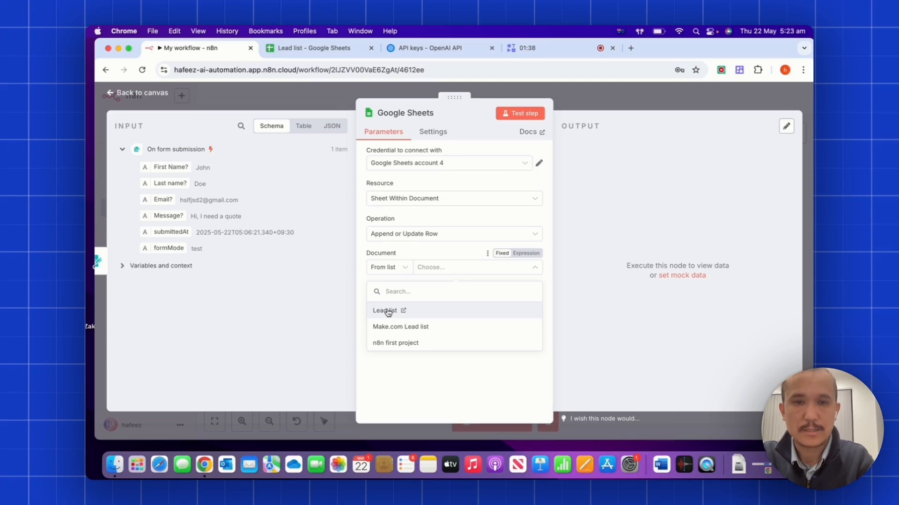
# Select the Lead list spreadsheet and its Form Responses sheet, checking the sheet's columns.
pyautogui.click(387, 311)
pyautogui.click(311, 48)
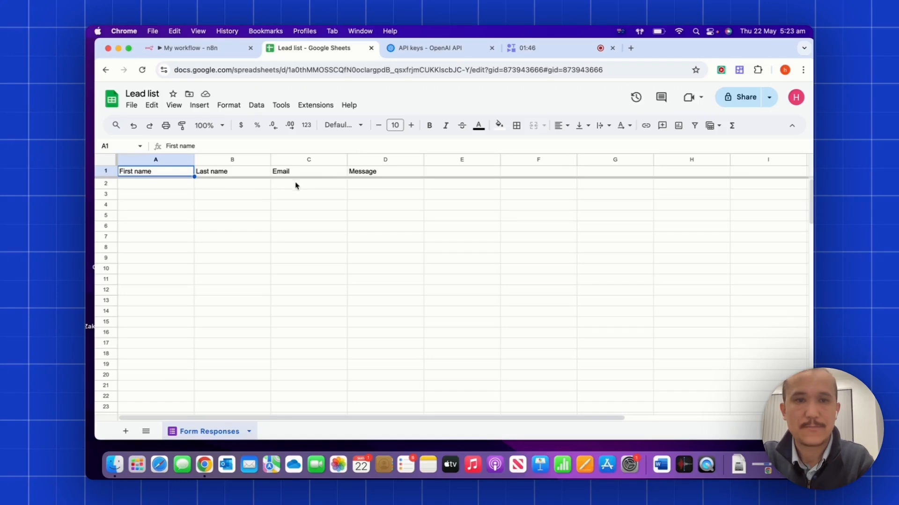
pyautogui.click(187, 48)
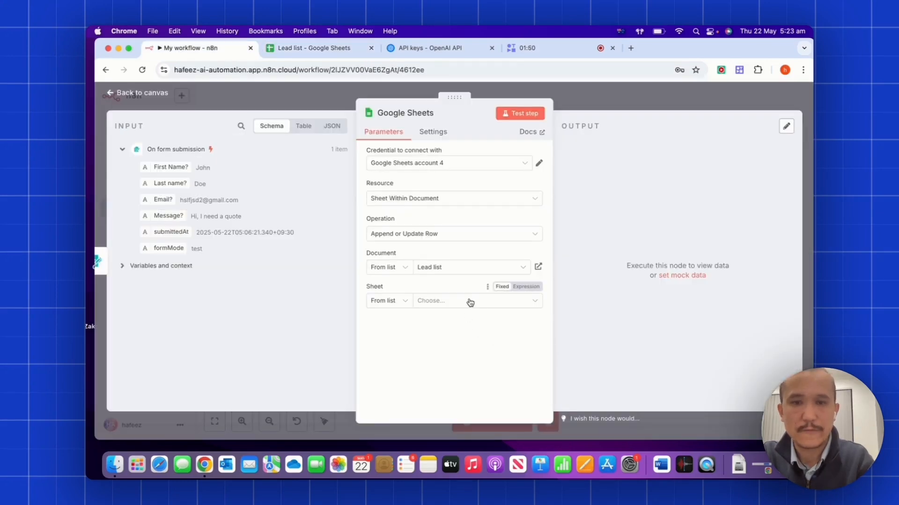
pyautogui.click(473, 301)
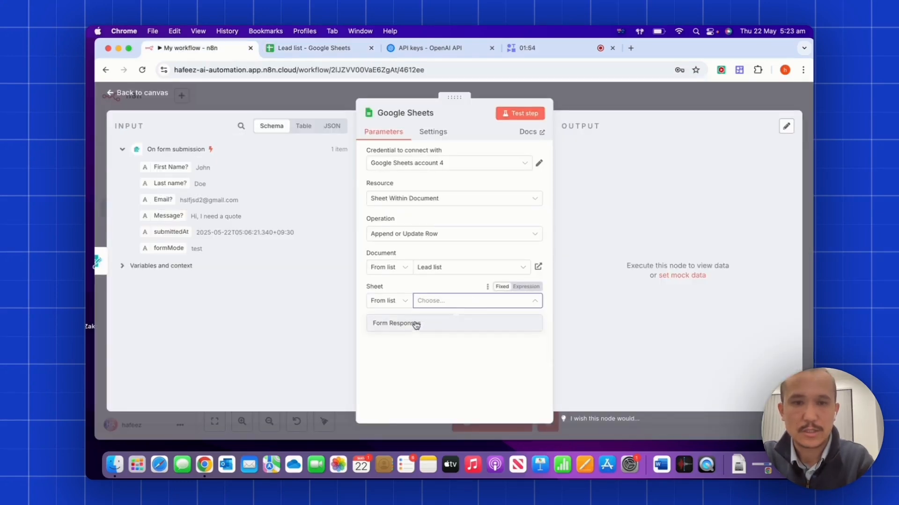
pyautogui.click(409, 323)
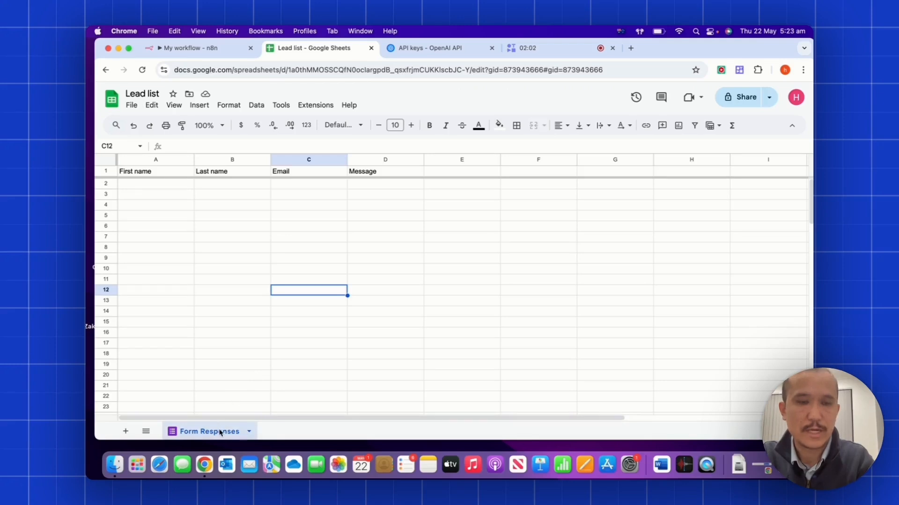
pyautogui.click(187, 47)
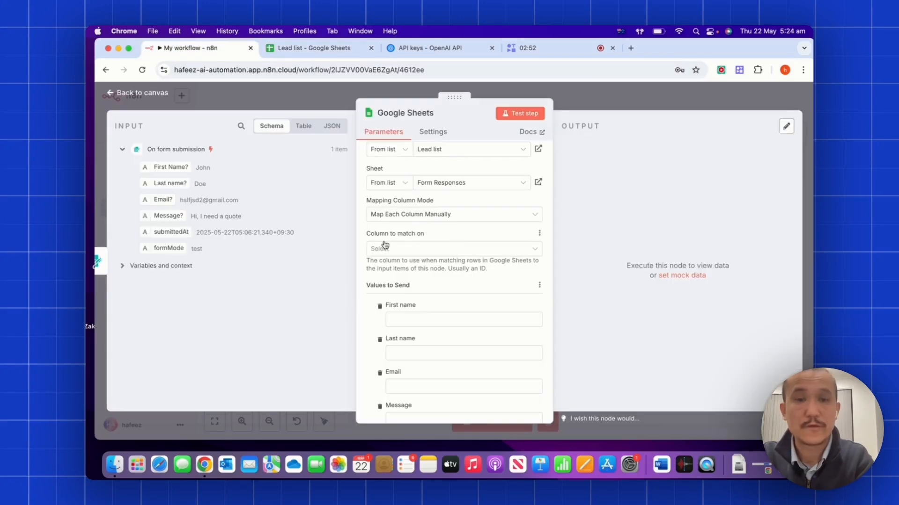
# Match rows on Email and map the form's Email, First name, Last name and Message answers.
pyautogui.click(460, 251)
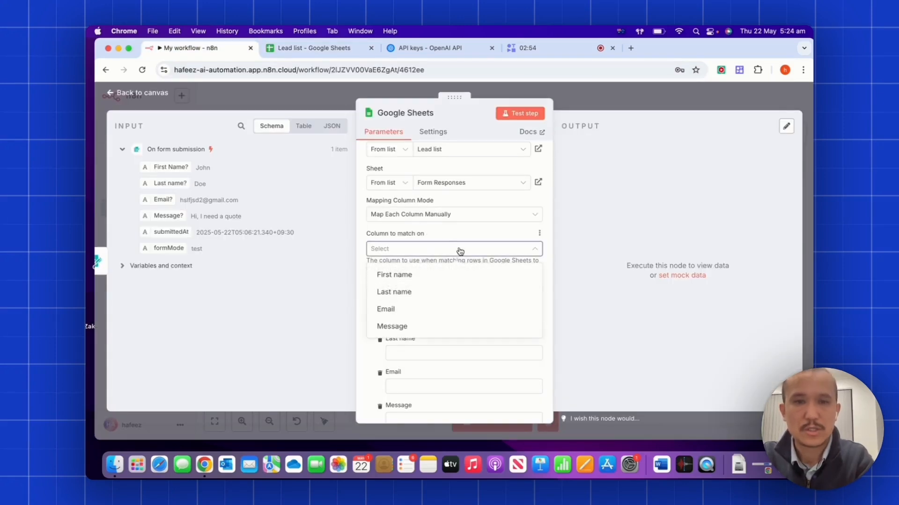
pyautogui.click(410, 309)
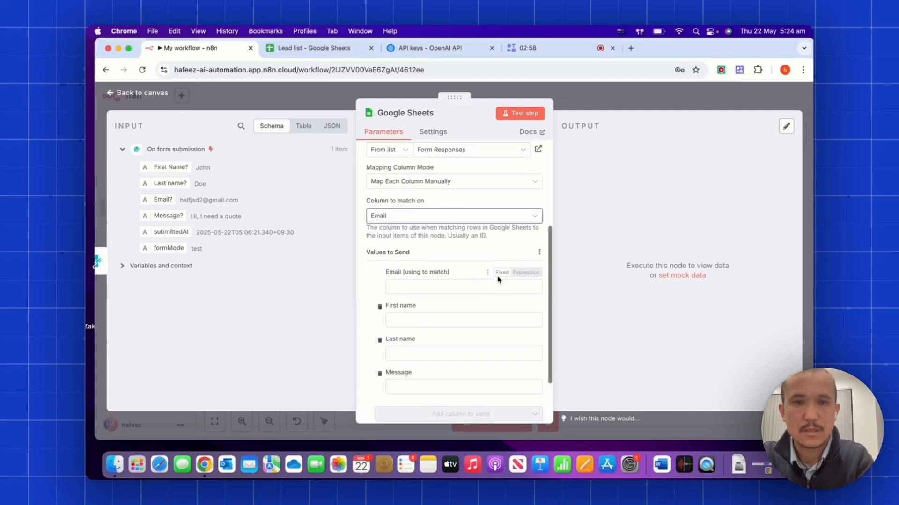
pyautogui.scroll(-2, 497, 277)
pyautogui.click(428, 262)
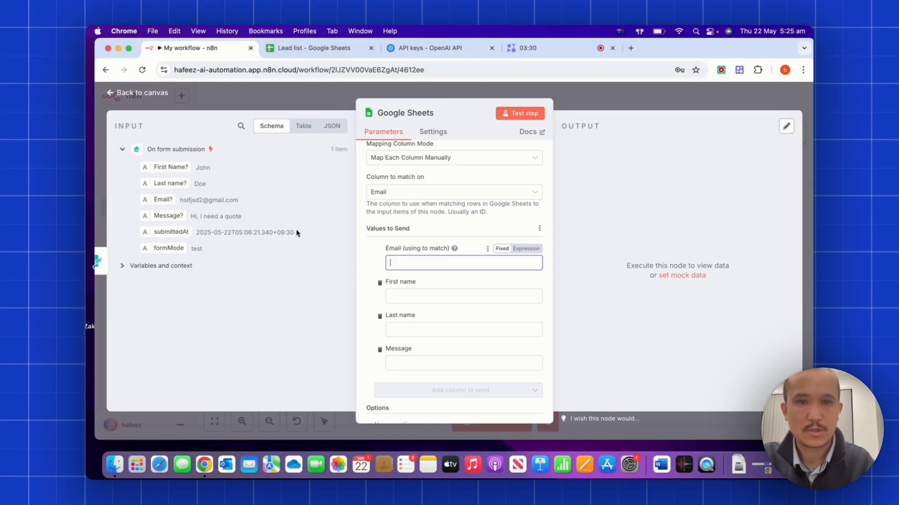
pyautogui.moveTo(162, 199); pyautogui.dragTo(398, 263)
pyautogui.moveTo(175, 167); pyautogui.dragTo(401, 306)
pyautogui.moveTo(170, 183); pyautogui.dragTo(401, 351)
pyautogui.scroll(-2, 403, 347)
pyautogui.moveTo(171, 217); pyautogui.dragTo(401, 334)
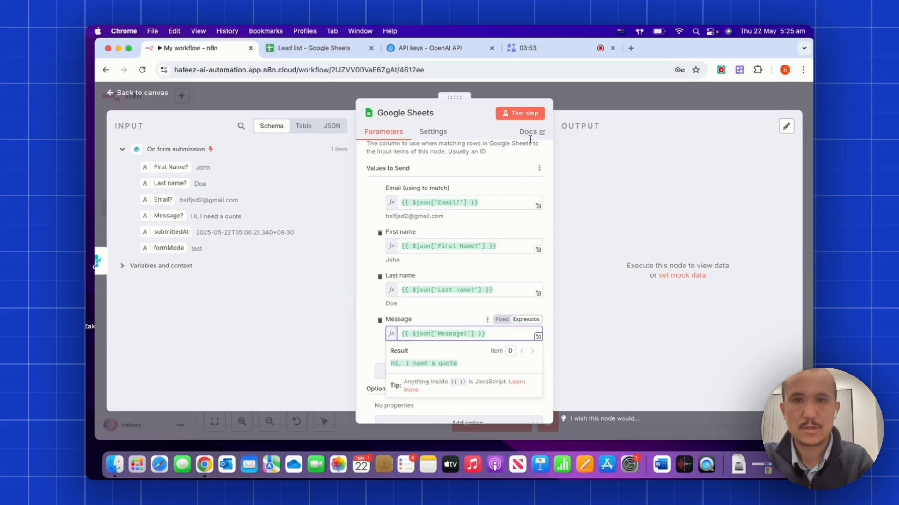
# Test the Sheets step and confirm the new row appears in Form Responses.
pyautogui.click(520, 114)
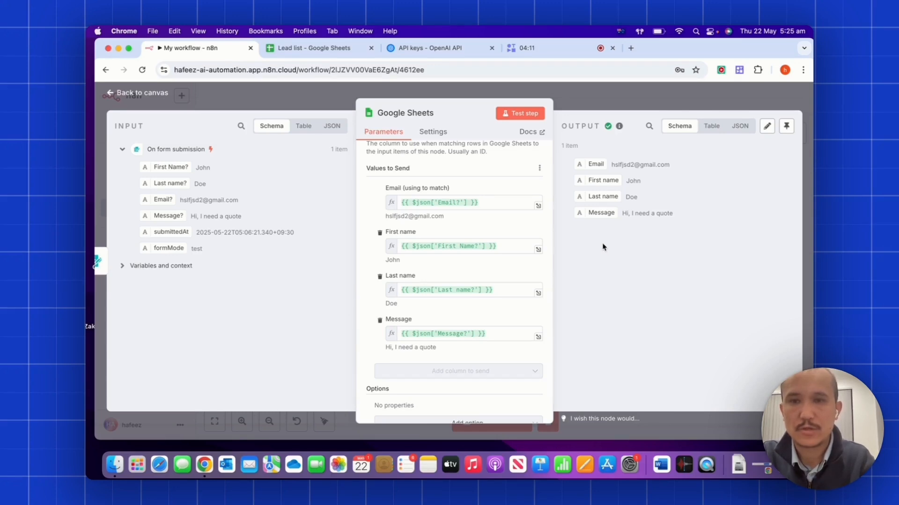
pyautogui.click(302, 49)
pyautogui.click(392, 258)
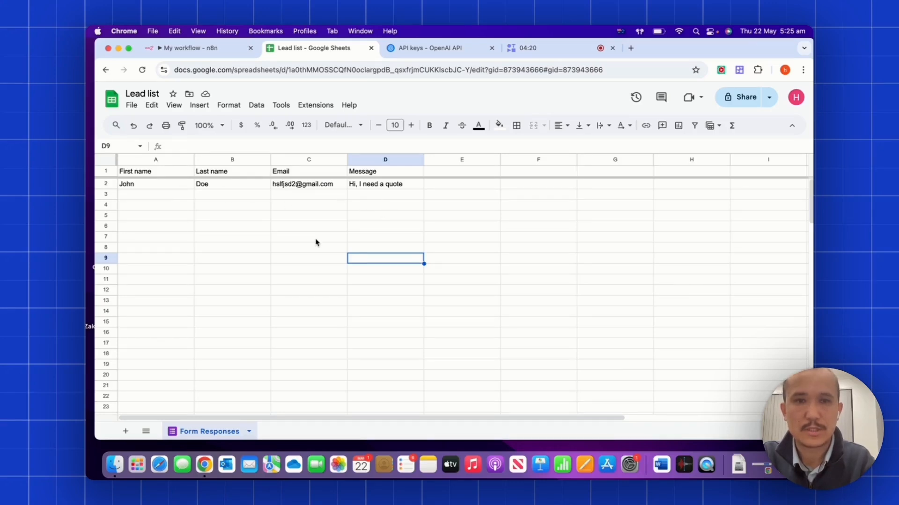
pyautogui.click(225, 50)
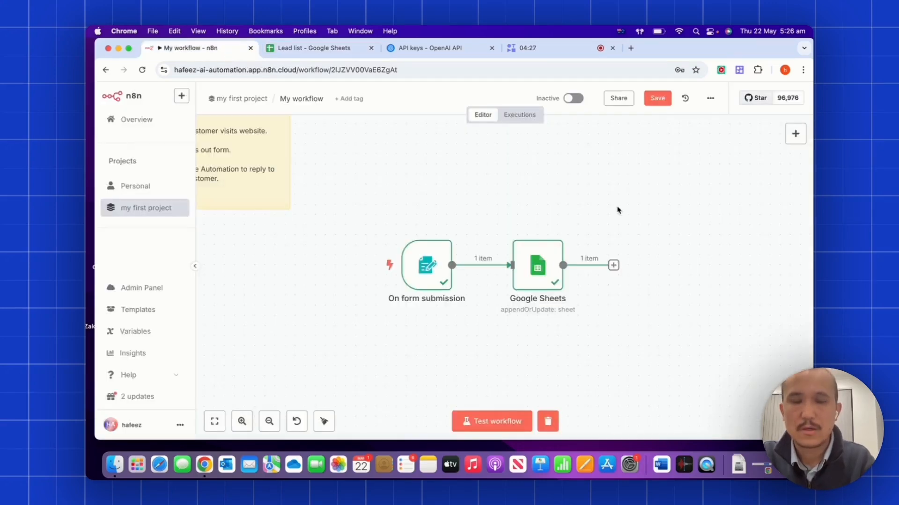
# Add an OpenAI 'Message a model' step after the Google Sheets node.
pyautogui.hscroll(5, 618, 210)
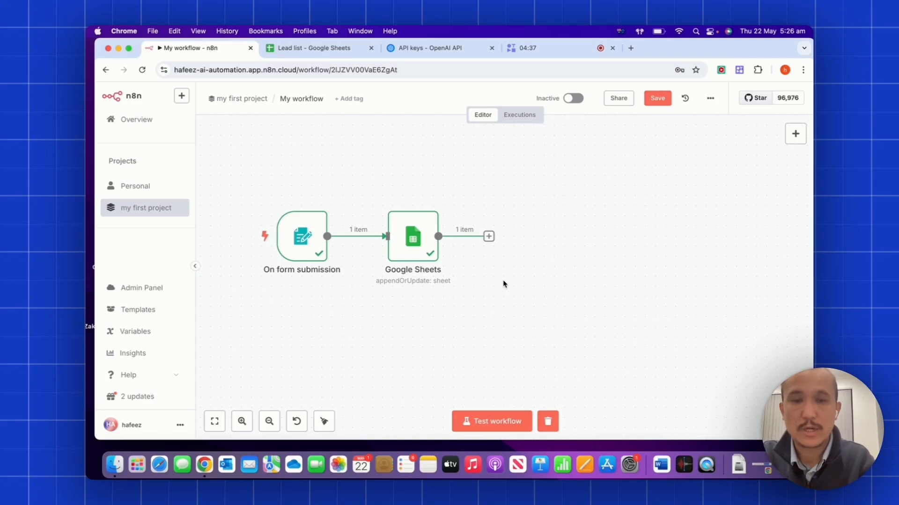
pyautogui.click(489, 236)
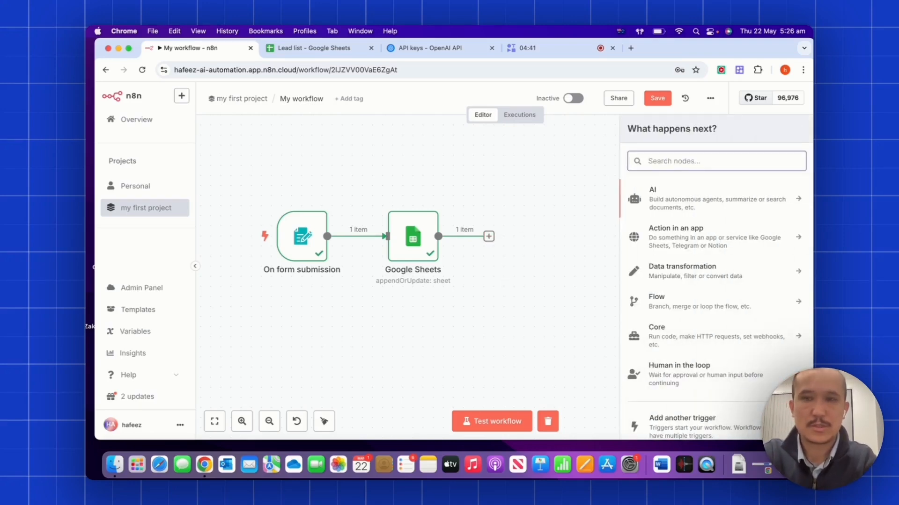
pyautogui.write('open')
pyautogui.press('Return')
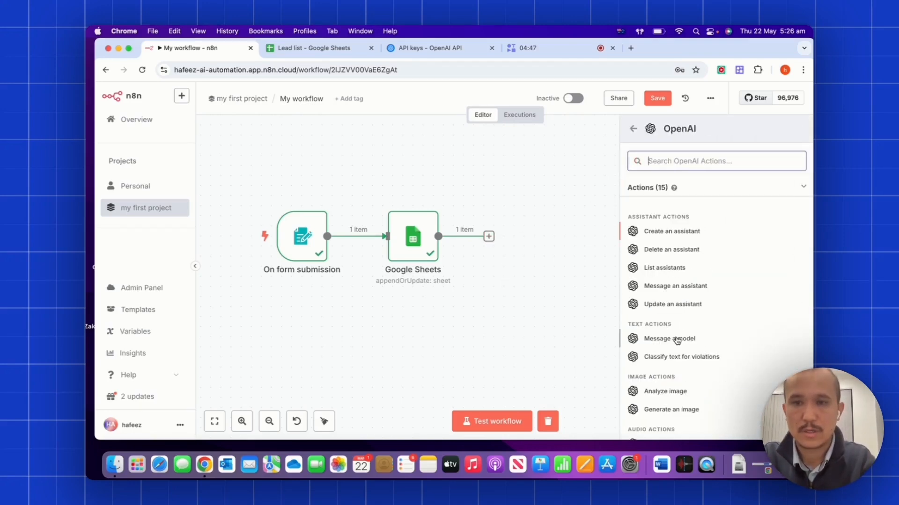
pyautogui.click(677, 339)
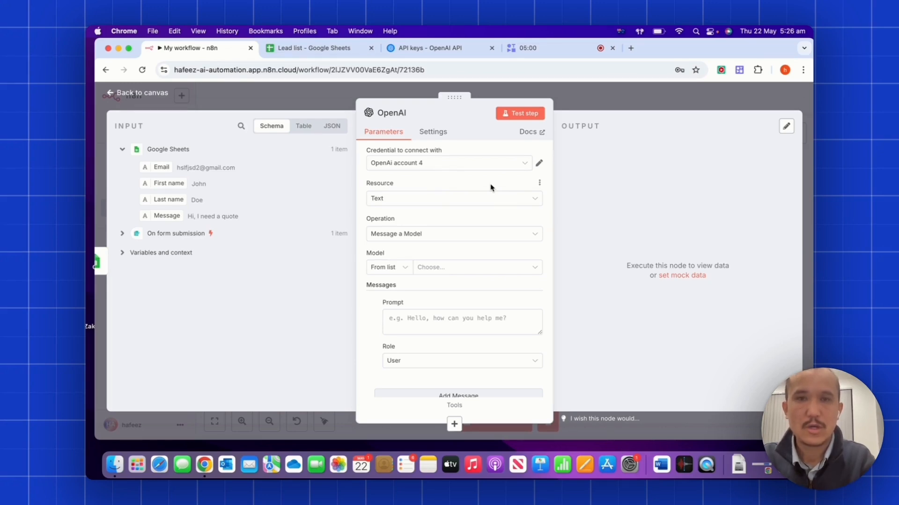
# Start a new OpenAI credential and begin entering platform.openai.com in the browser.
pyautogui.click(500, 164)
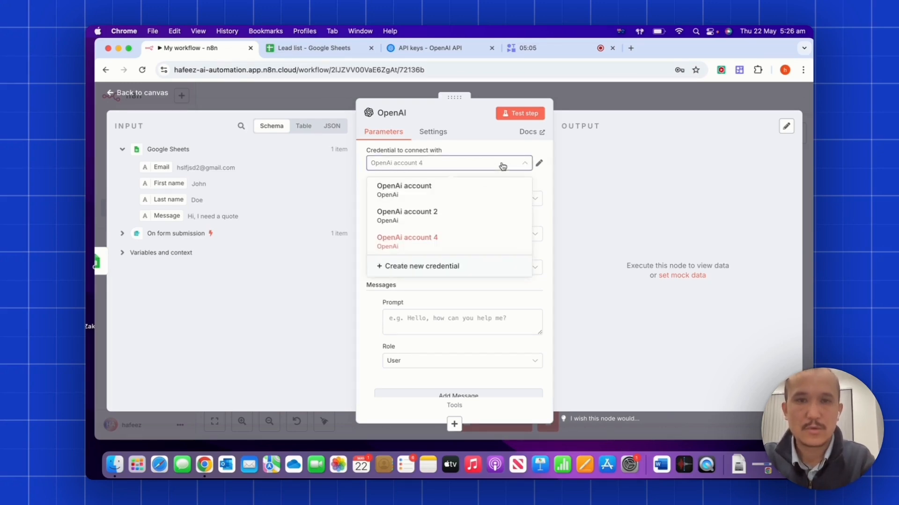
pyautogui.click(452, 267)
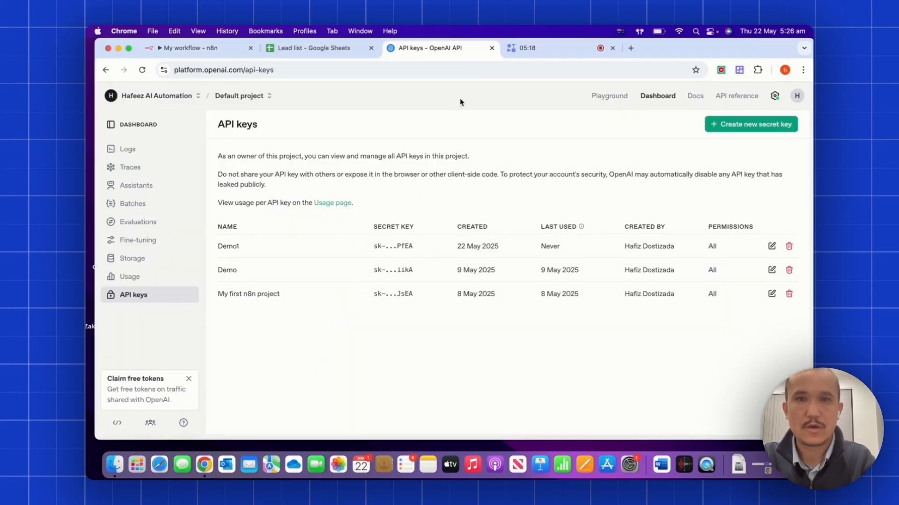
pyautogui.click(498, 71)
pyautogui.write('p')
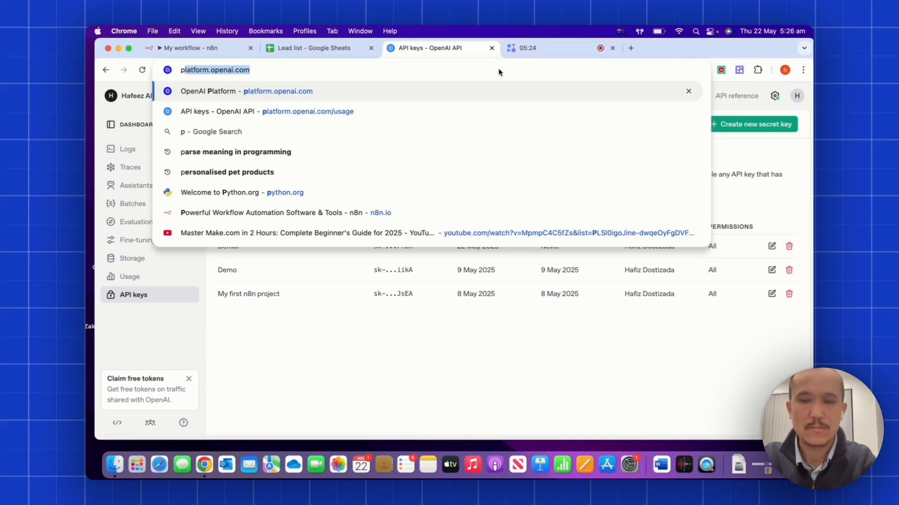
# Create and copy a secret key named Demo3, then return to n8n's API Key field.
pyautogui.press('Return')
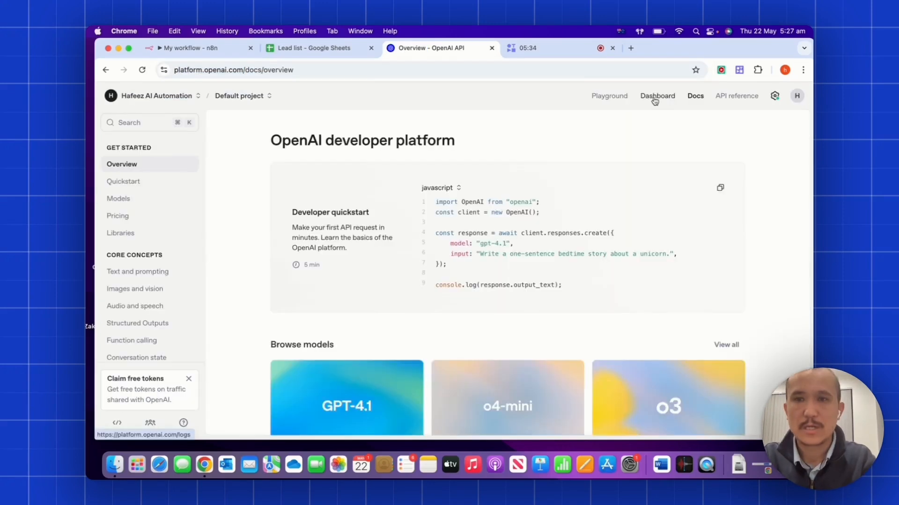
pyautogui.click(656, 97)
pyautogui.click(135, 304)
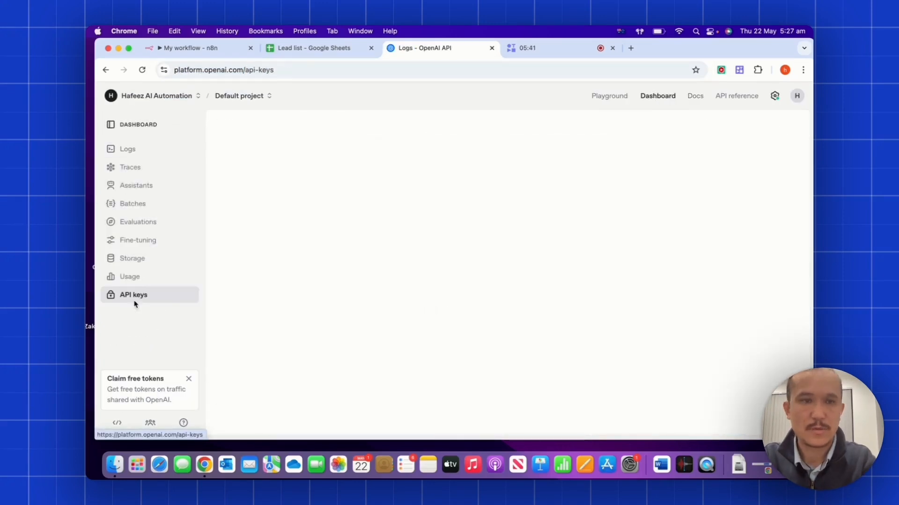
pyautogui.click(738, 125)
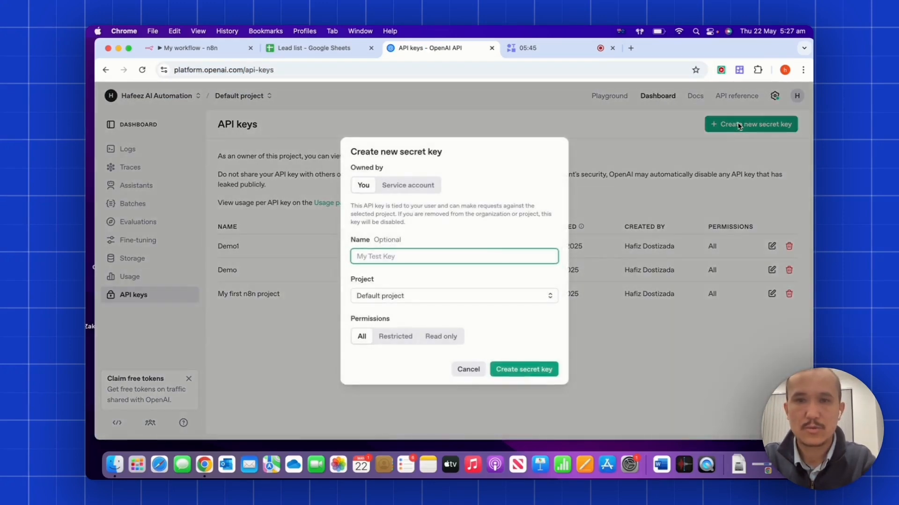
pyautogui.write('De')
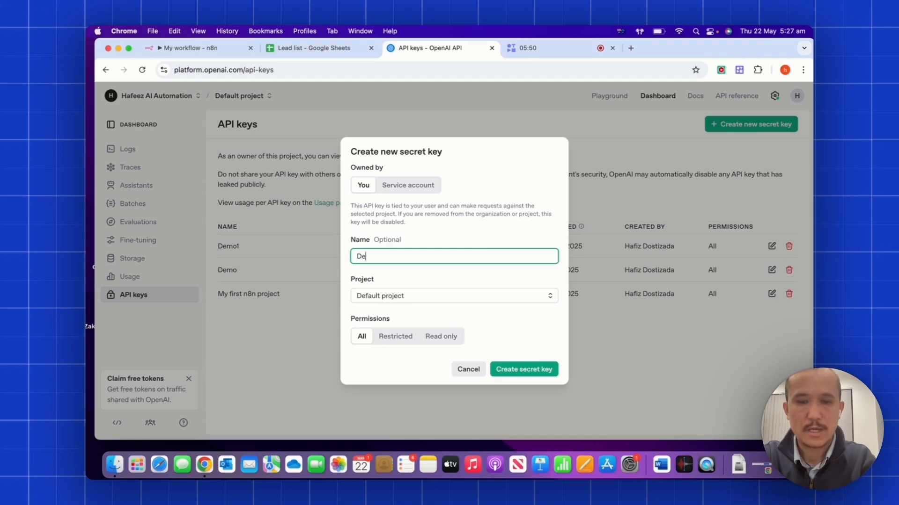
pyautogui.write('mo3')
pyautogui.click(524, 369)
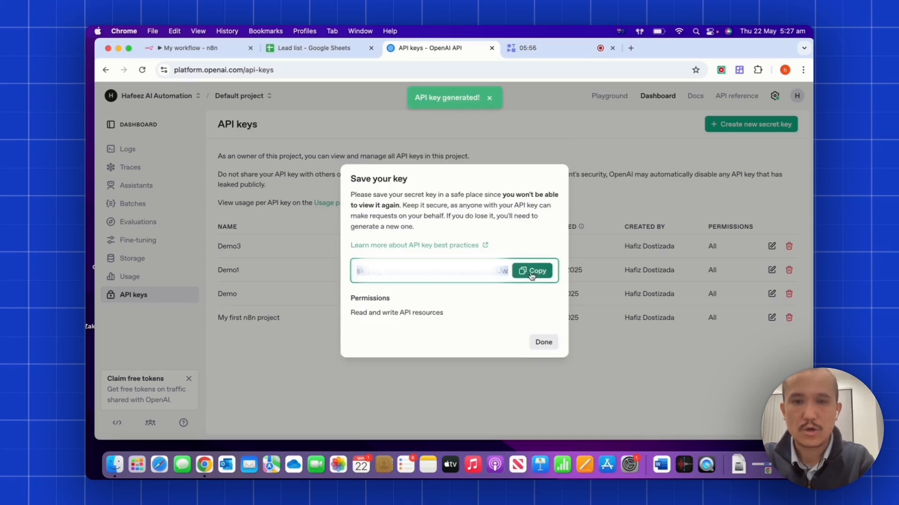
pyautogui.click(532, 272)
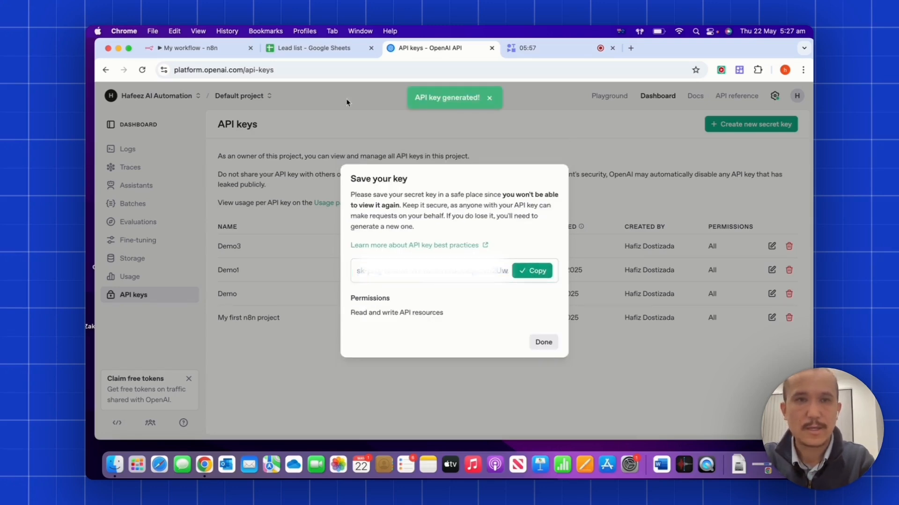
pyautogui.press('super+1')
pyautogui.click(358, 233)
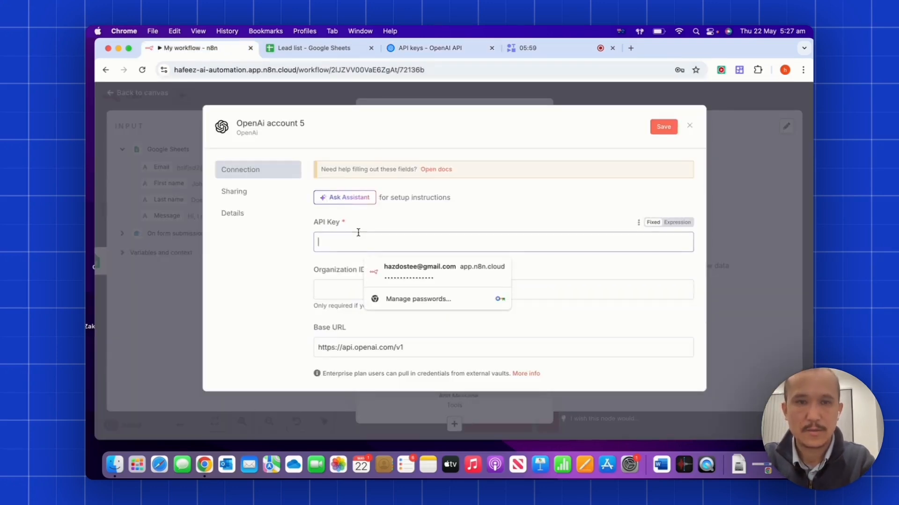
# Paste the API key into the OpenAI credential and select GPT-4O-MINI as the model.
pyautogui.press('super+v')
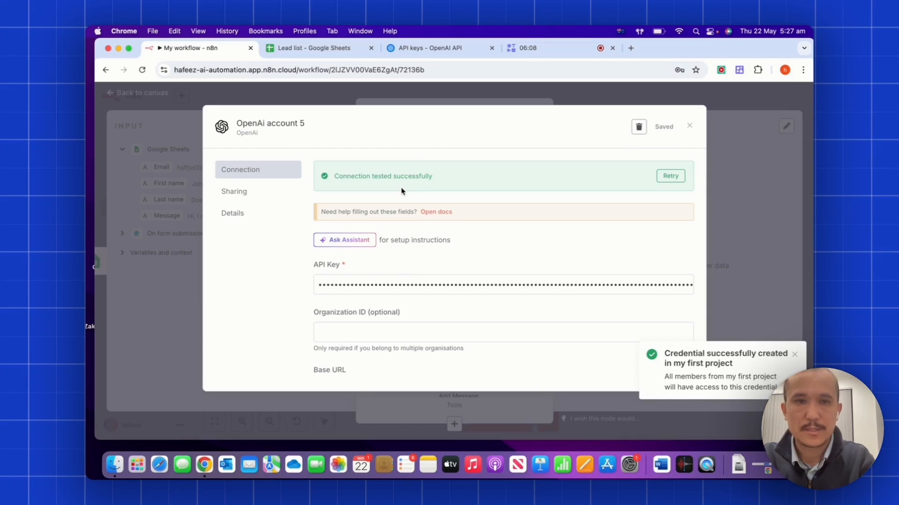
pyautogui.click(739, 154)
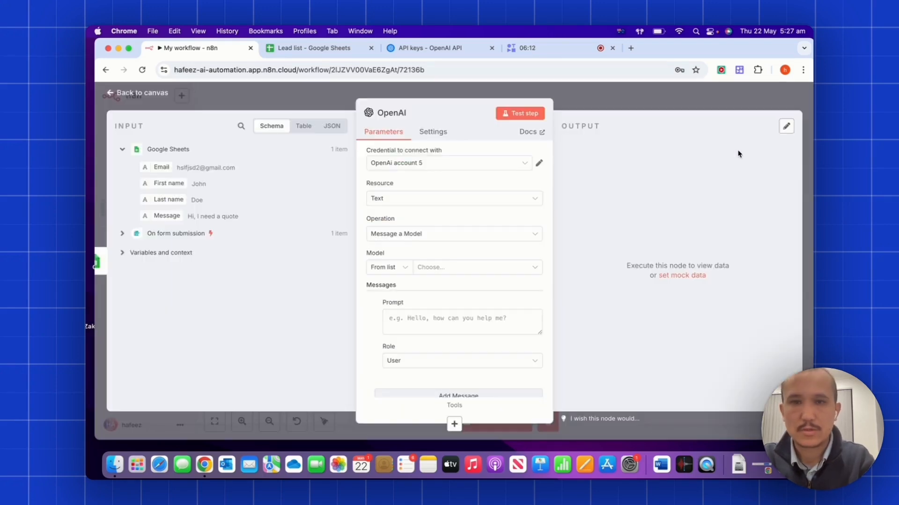
pyautogui.click(472, 267)
pyautogui.scroll(-5, 447, 317)
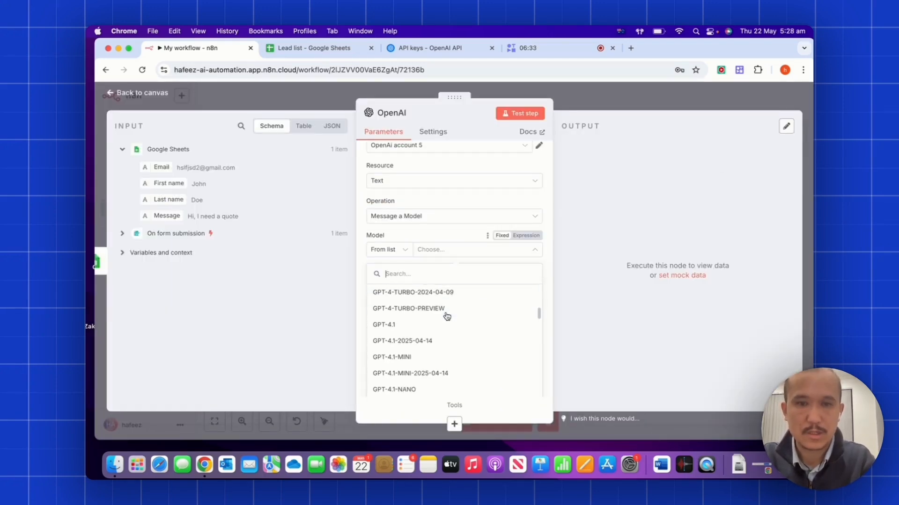
pyautogui.scroll(-8, 447, 316)
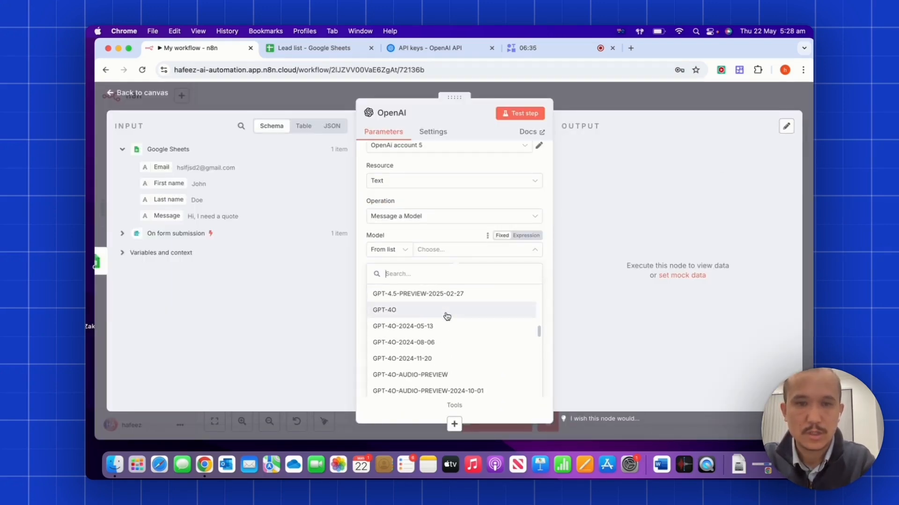
pyautogui.scroll(-6, 447, 316)
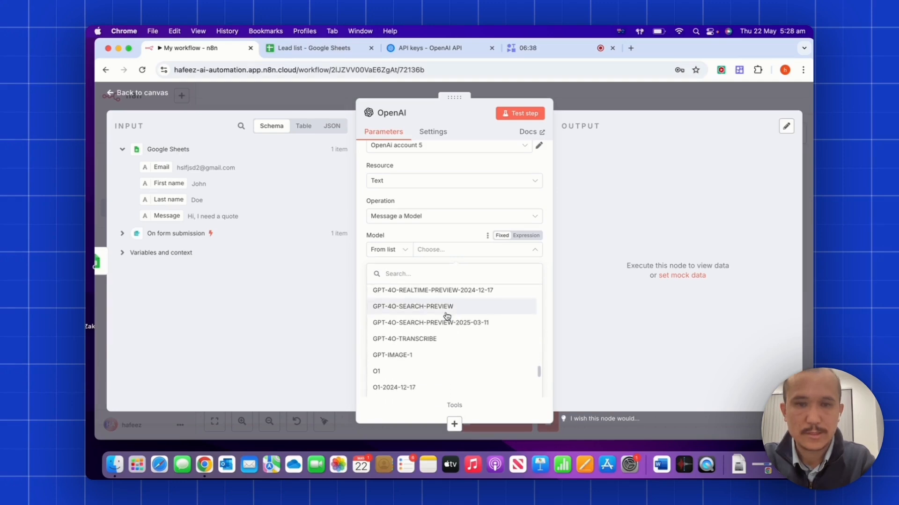
pyautogui.scroll(-2, 447, 316)
pyautogui.scroll(6, 447, 316)
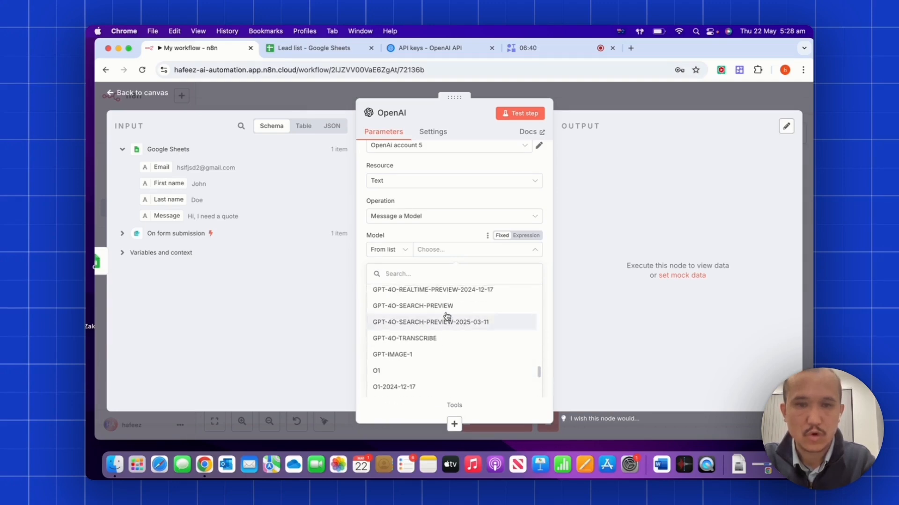
pyautogui.scroll(3, 447, 316)
pyautogui.click(415, 319)
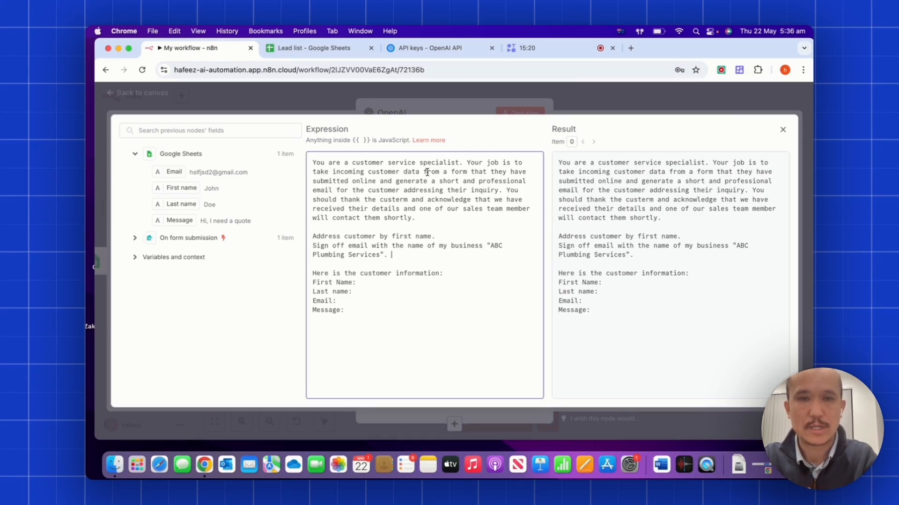
# Reword the prompt's first instruction to begin 'You should address' with a lowercase 'a'.
pyautogui.click(313, 236)
pyautogui.write('You should')
pyautogui.press('Delete')
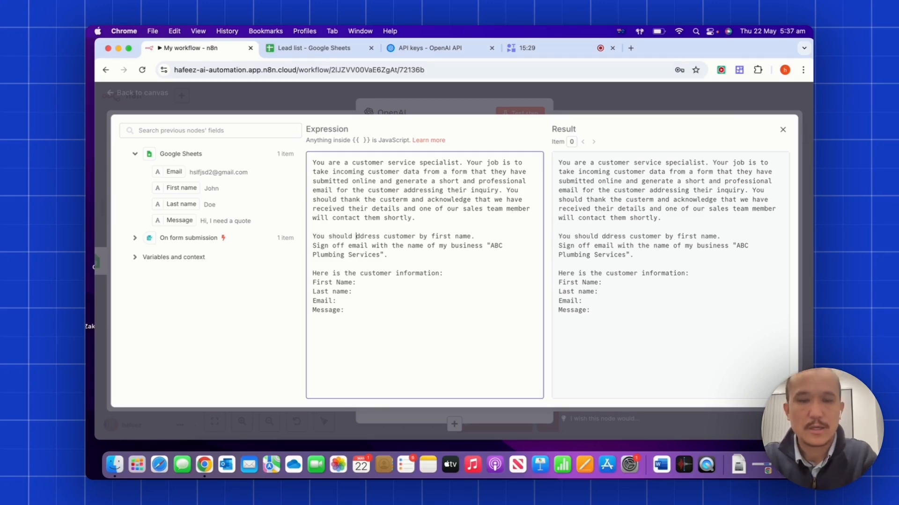
pyautogui.write('a')
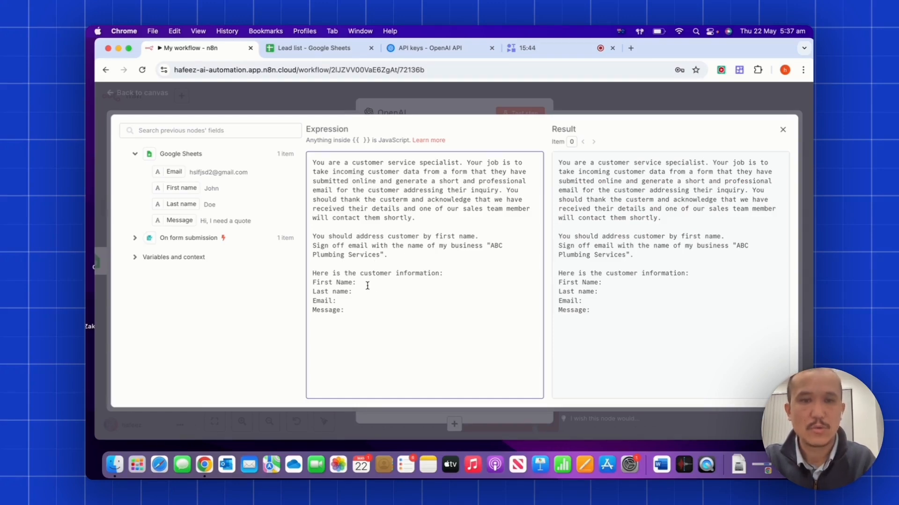
# Map the Google Sheets First name and Last name fields after their labels, then run the OpenAI step.
pyautogui.click(364, 282)
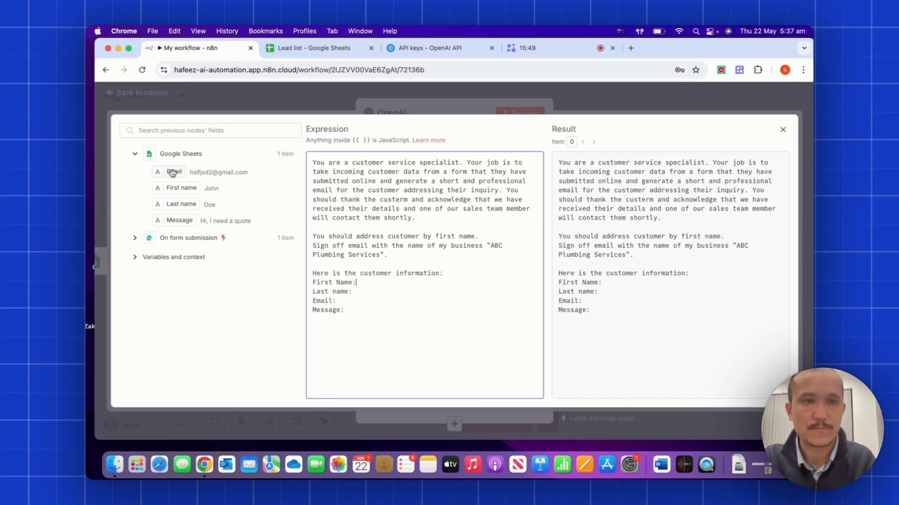
pyautogui.moveTo(182, 188); pyautogui.dragTo(358, 282)
pyautogui.moveTo(181, 204); pyautogui.dragTo(390, 293)
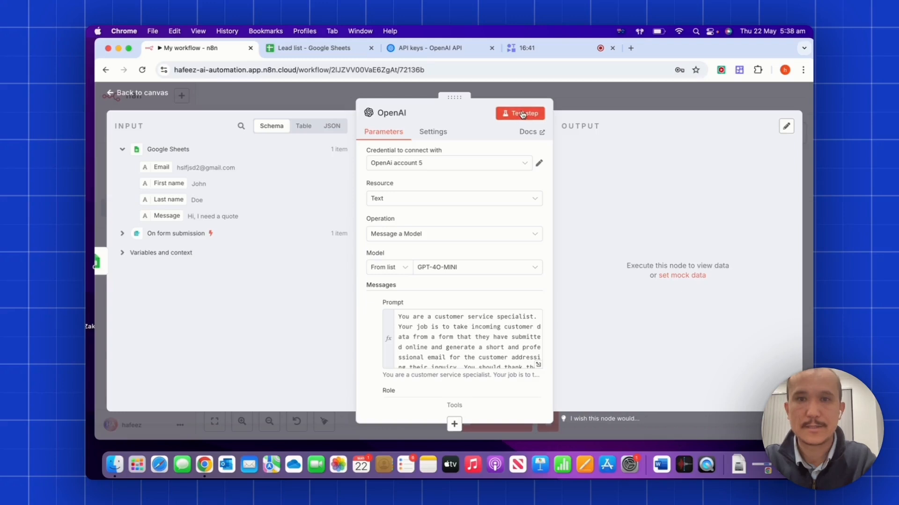
pyautogui.click(523, 114)
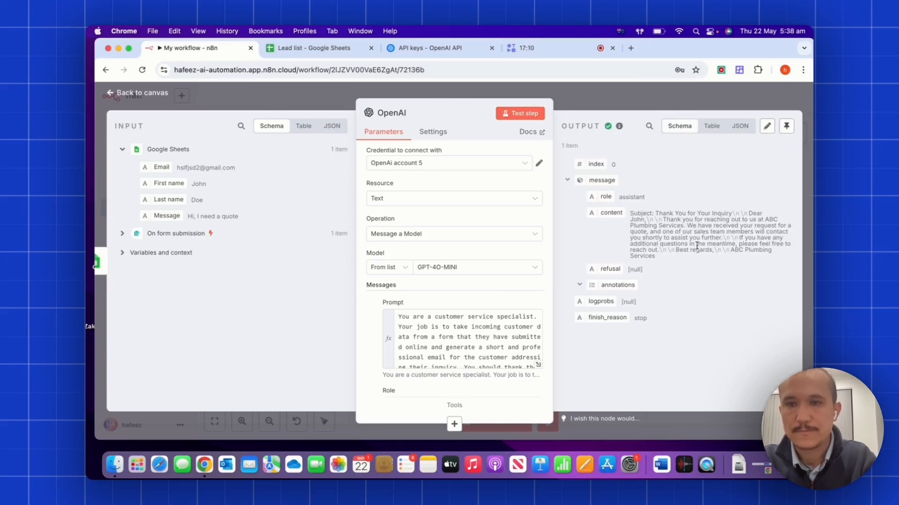
# Scroll through the OpenAI step's generated thank-you email output.
pyautogui.scroll(-5, 468, 243)
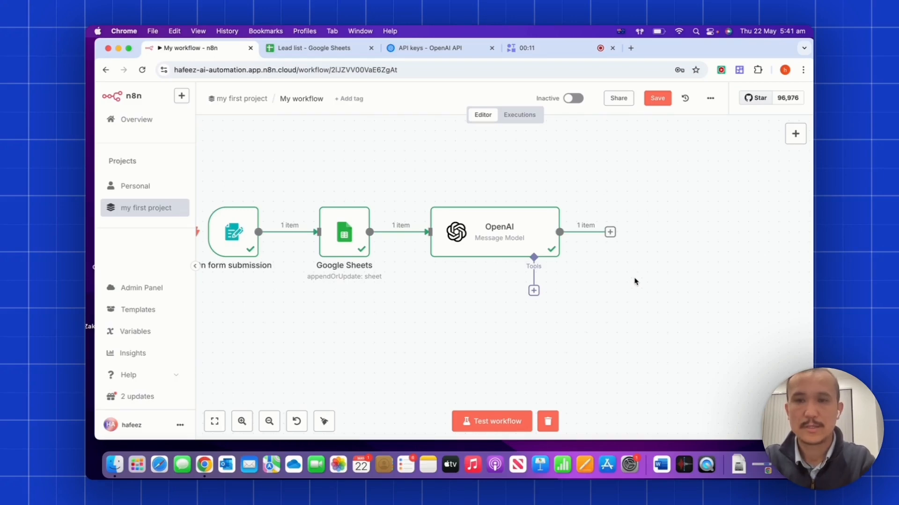
# Add a Gmail 'Send a message' node after the OpenAI node.
pyautogui.press('Tab')
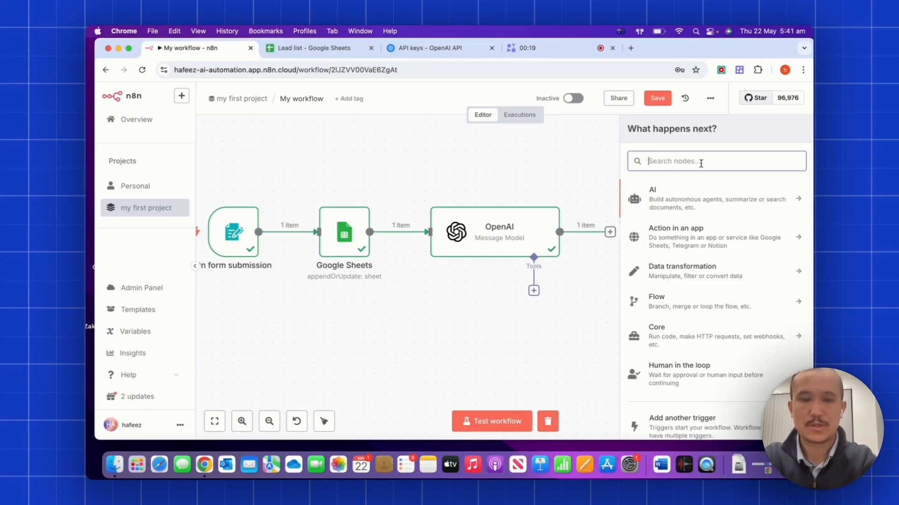
pyautogui.write('gmail')
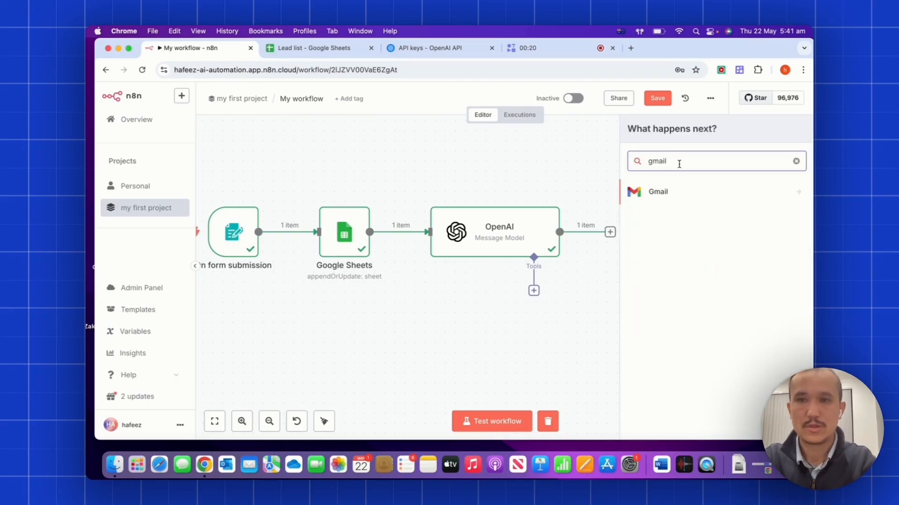
pyautogui.click(656, 193)
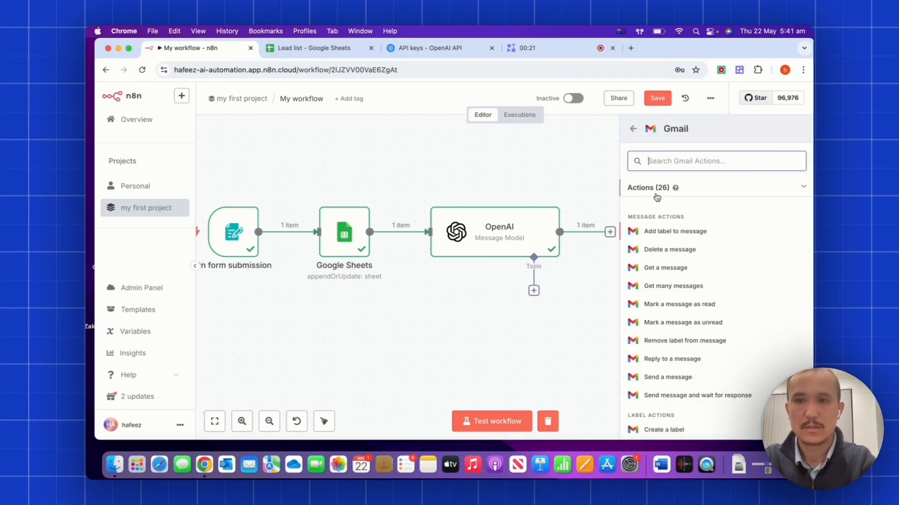
pyautogui.click(674, 380)
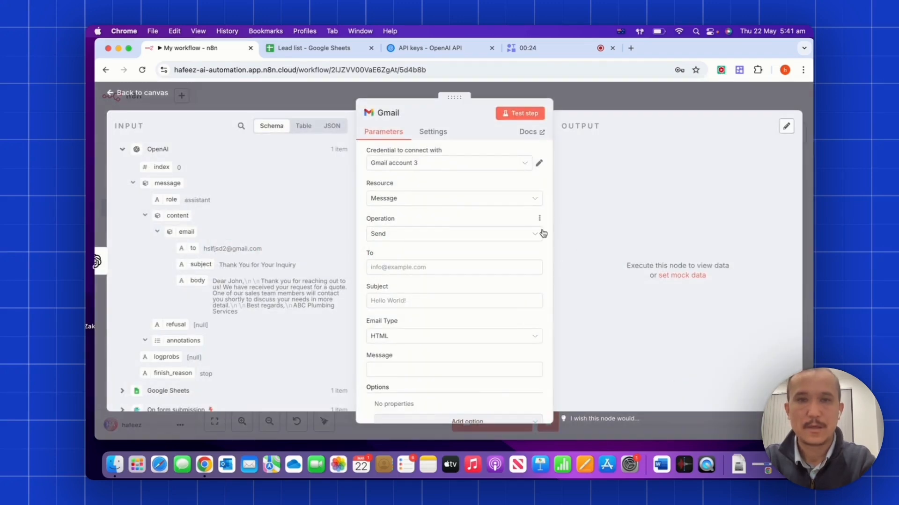
# Create a new Gmail credential via Google sign-in, and paste the OpenAI subject expression into Subject.
pyautogui.click(484, 170)
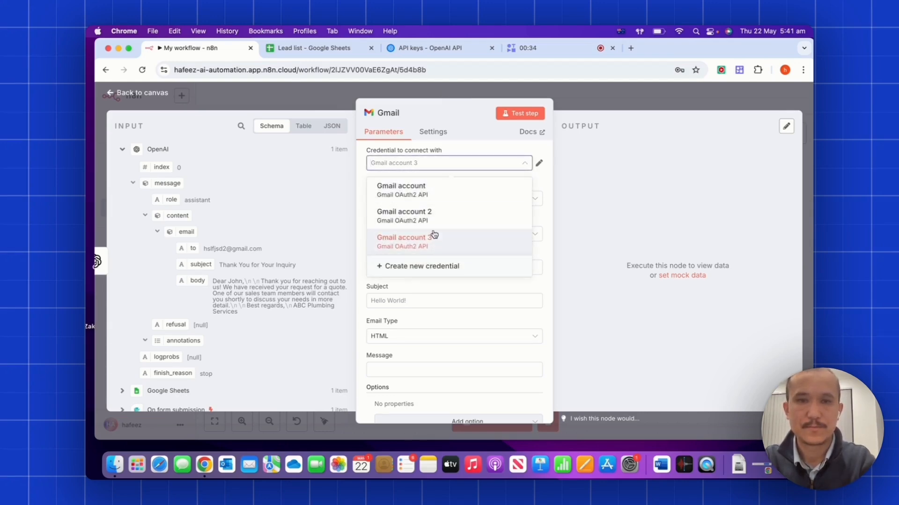
pyautogui.click(439, 268)
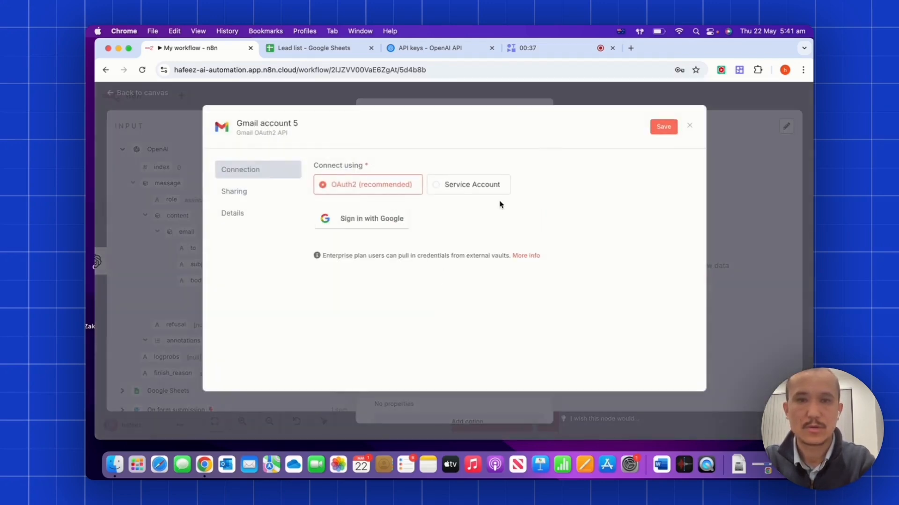
pyautogui.click(356, 228)
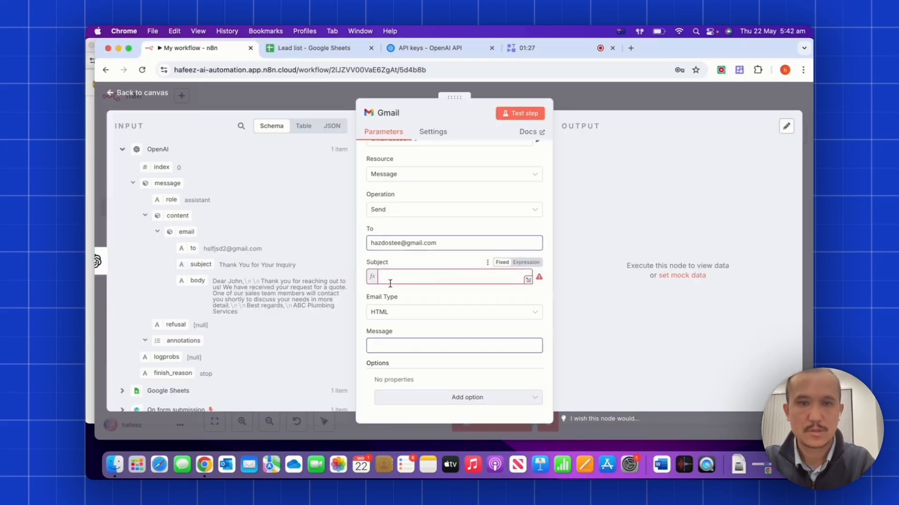
pyautogui.click(390, 281)
pyautogui.write('{{ $json.message.content.email.subject }}')
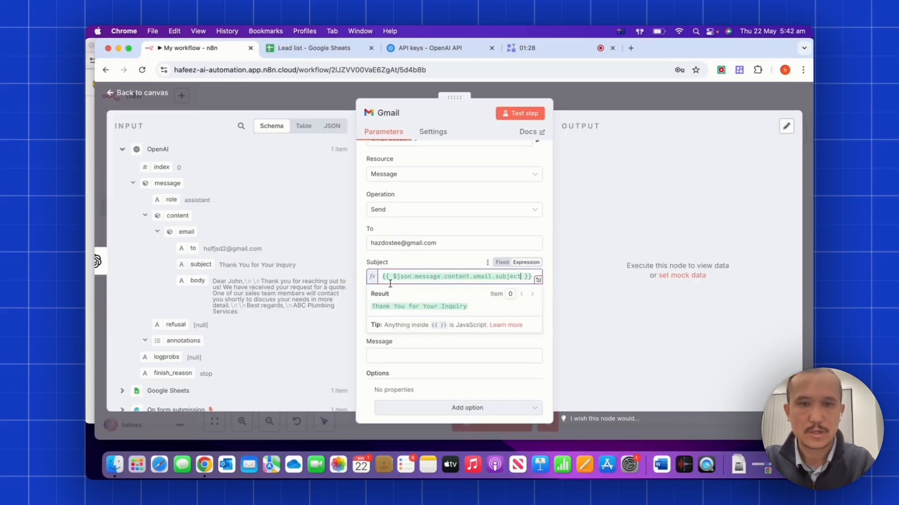
# Fill the Gmail Message with OpenAI's generated email body and test-send the email.
pyautogui.click(360, 299)
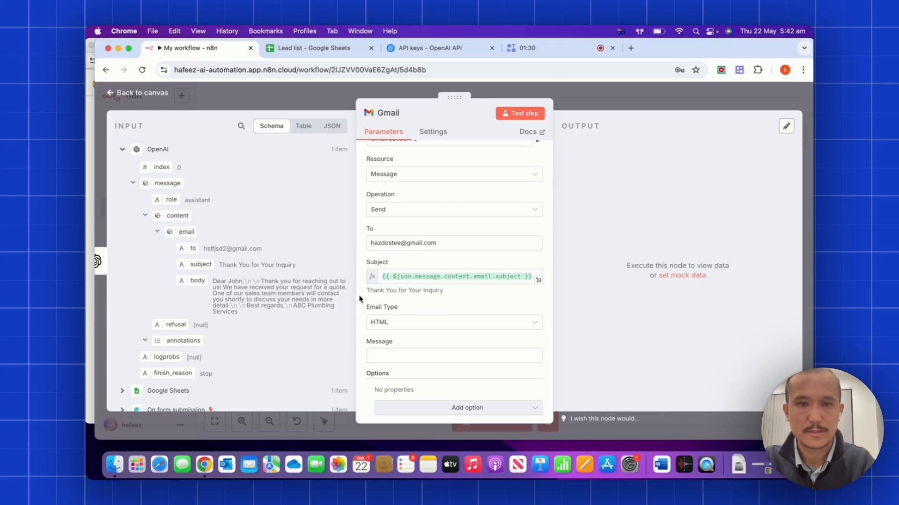
pyautogui.scroll(-1, 360, 299)
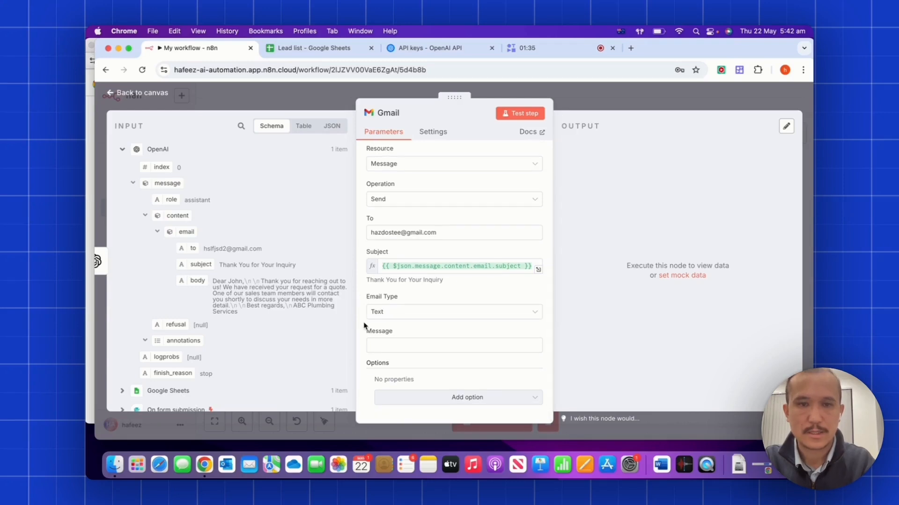
pyautogui.click(374, 345)
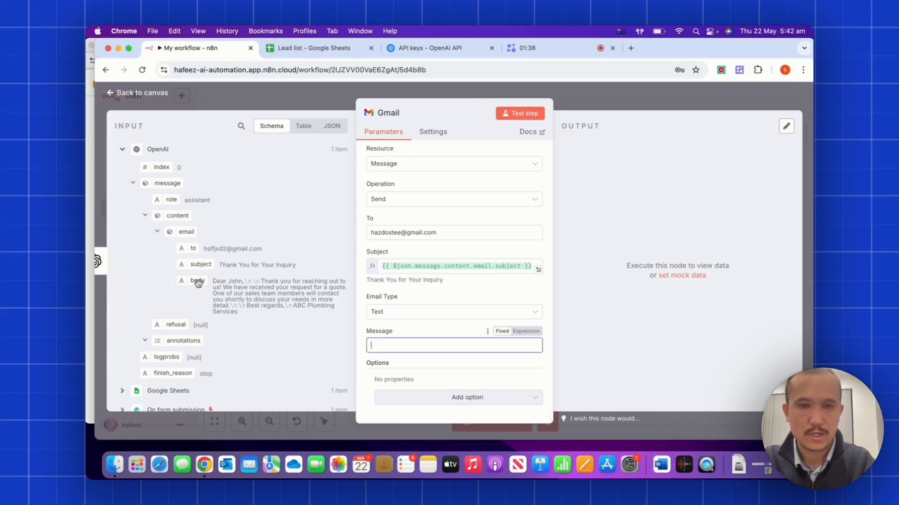
pyautogui.moveTo(198, 283); pyautogui.dragTo(377, 349)
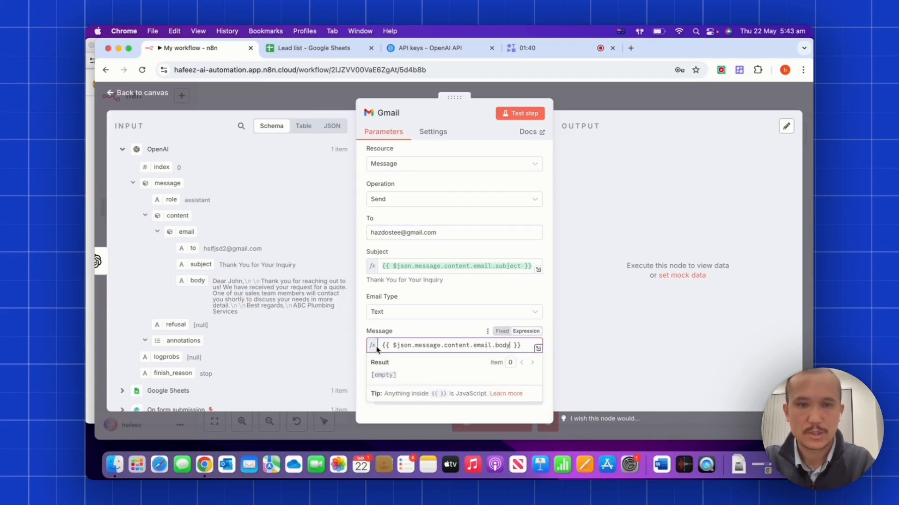
pyautogui.click(361, 328)
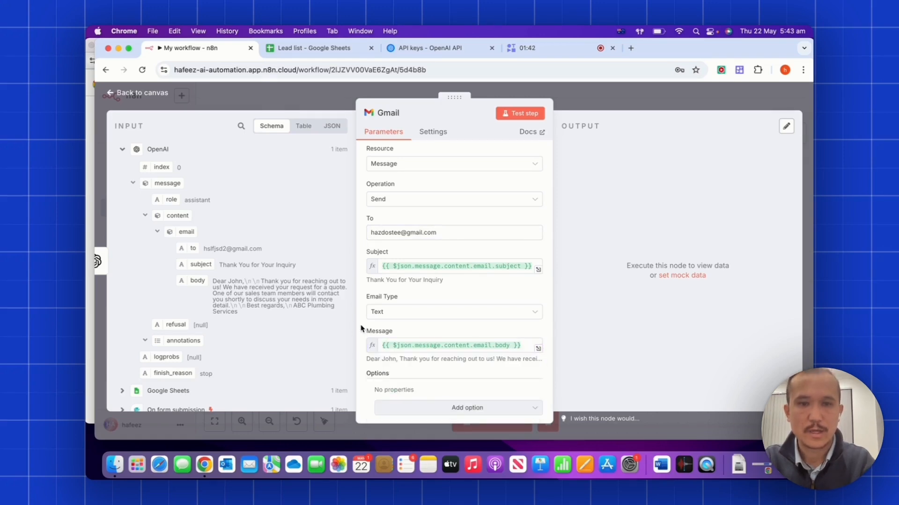
pyautogui.click(517, 116)
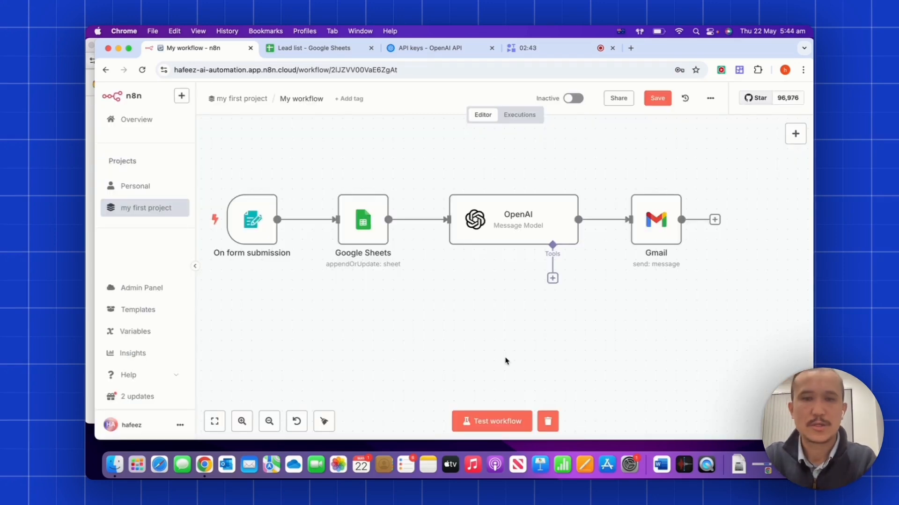
pyautogui.moveTo(255, 204)
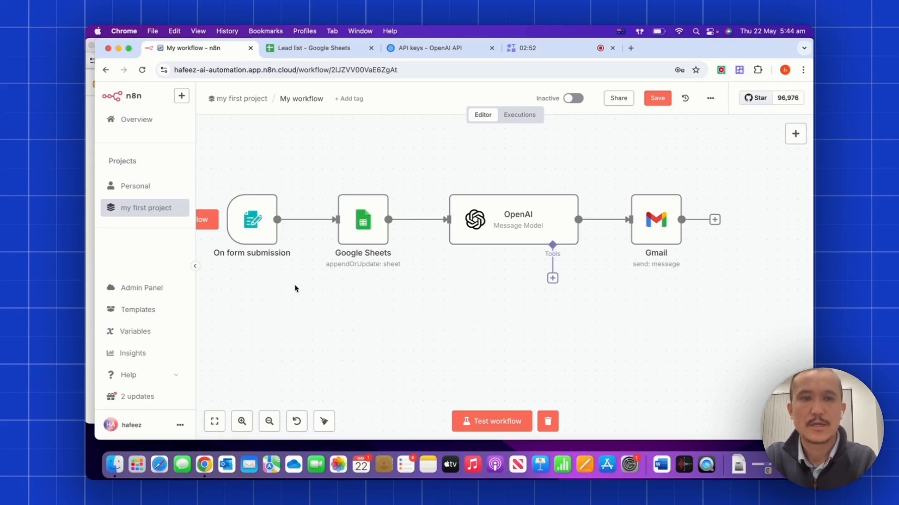
pyautogui.moveTo(299, 229)
pyautogui.moveTo(346, 243)
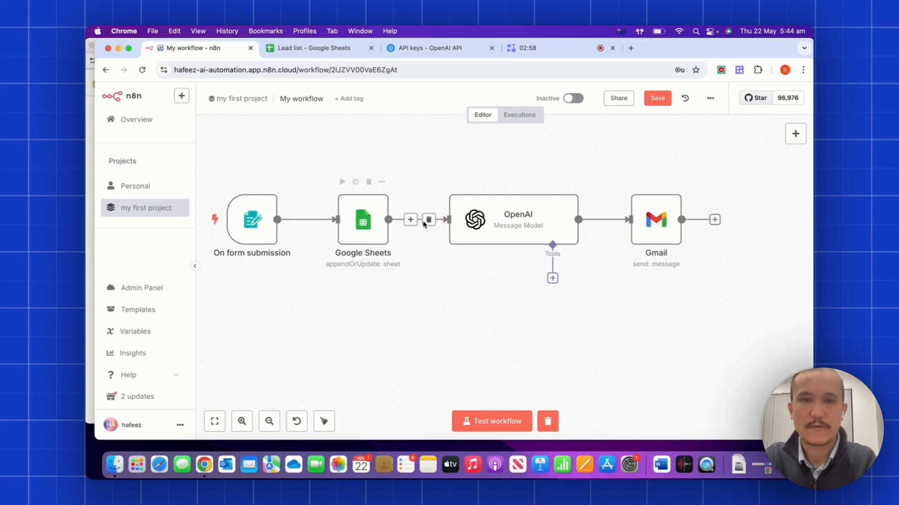
pyautogui.moveTo(487, 234)
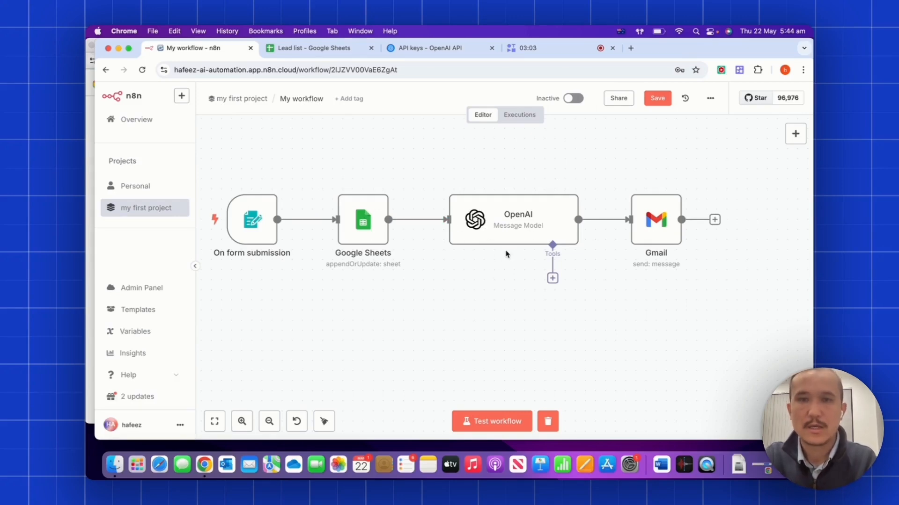
pyautogui.moveTo(550, 227)
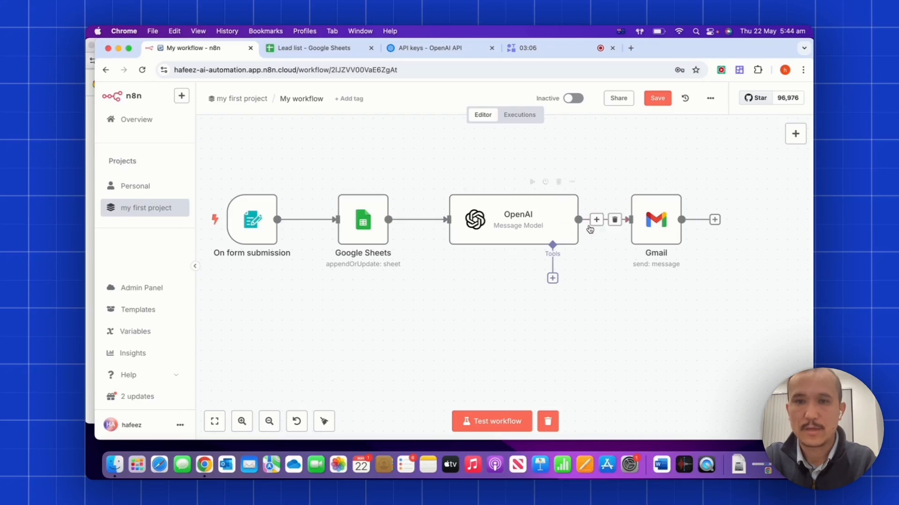
pyautogui.moveTo(659, 231)
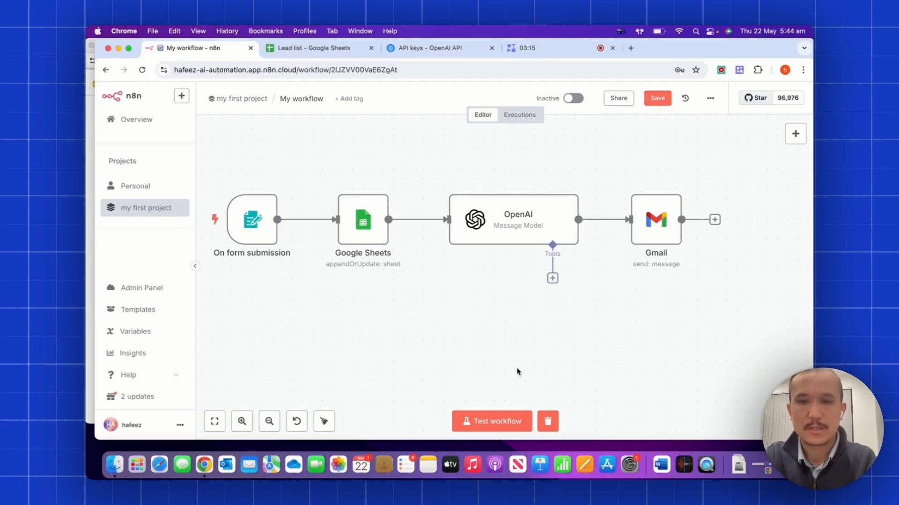
# Start a test run and enter the lead's first name, last name and email in the Lead form.
pyautogui.click(485, 423)
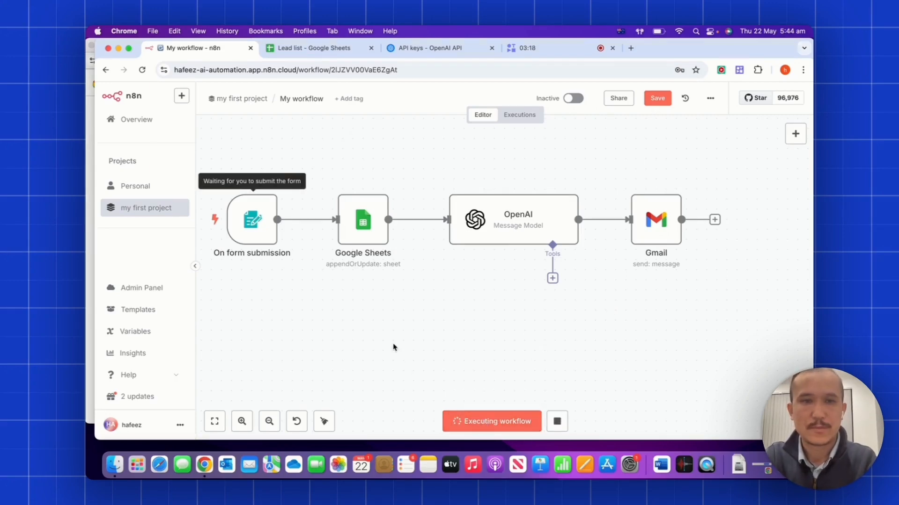
pyautogui.click(387, 201)
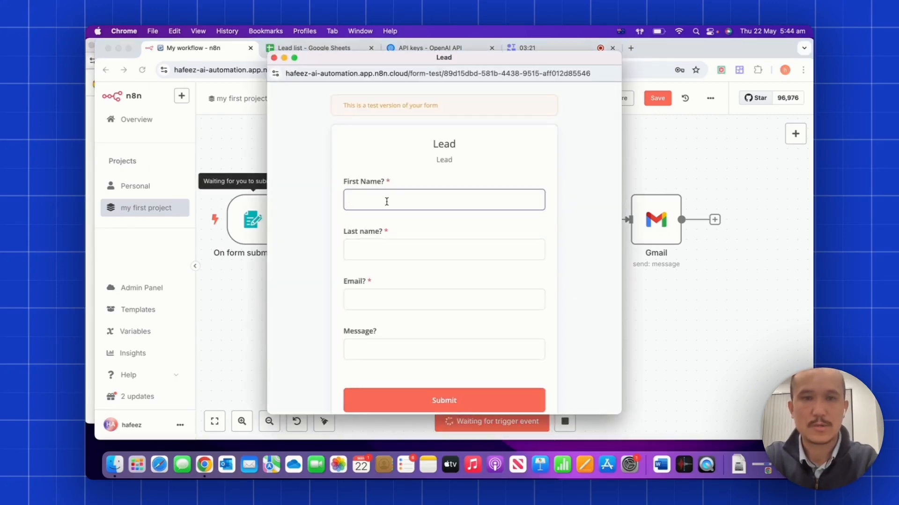
pyautogui.write('Jane')
pyautogui.press('Tab')
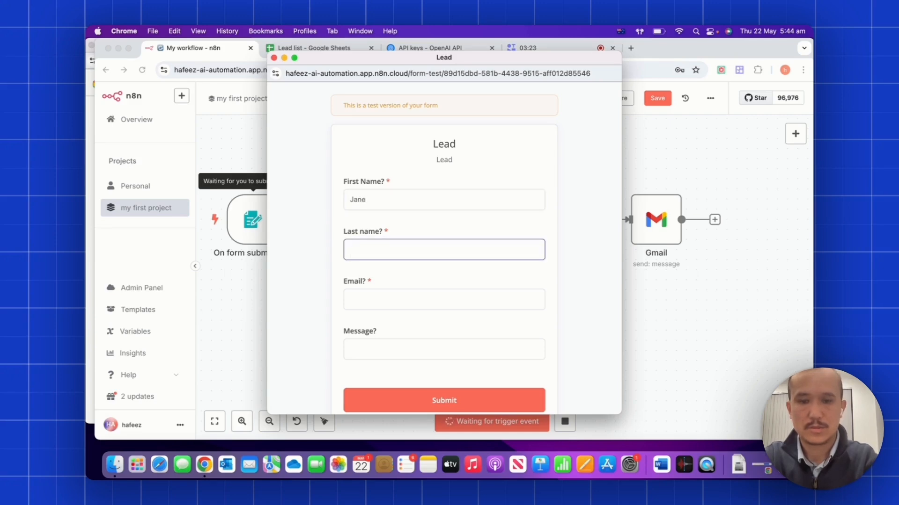
pyautogui.write('Smith')
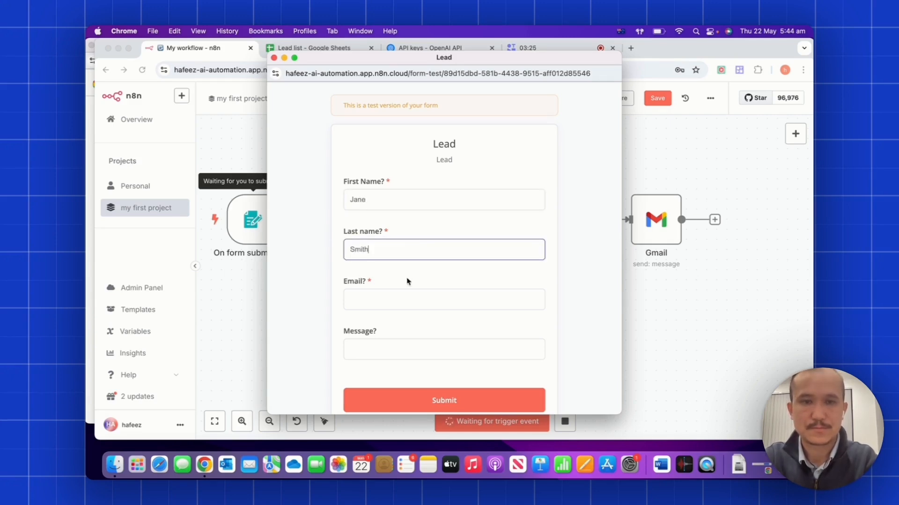
pyautogui.click(416, 304)
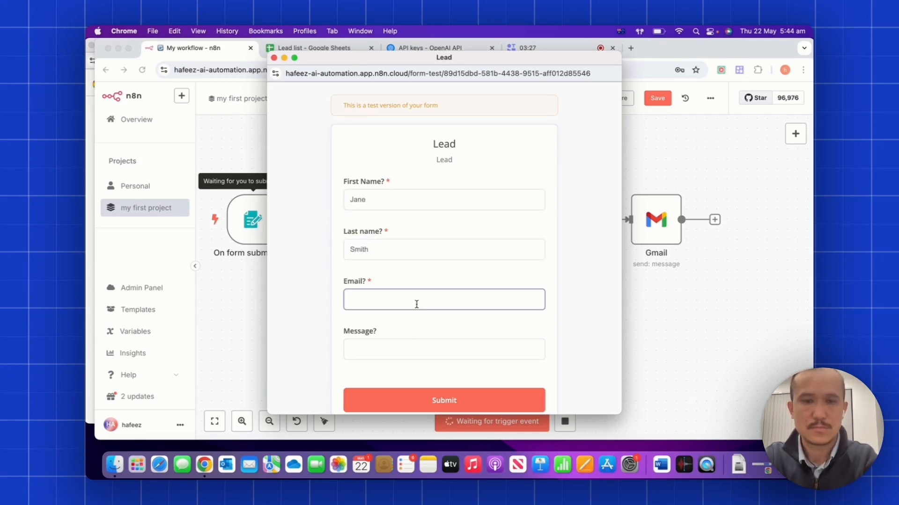
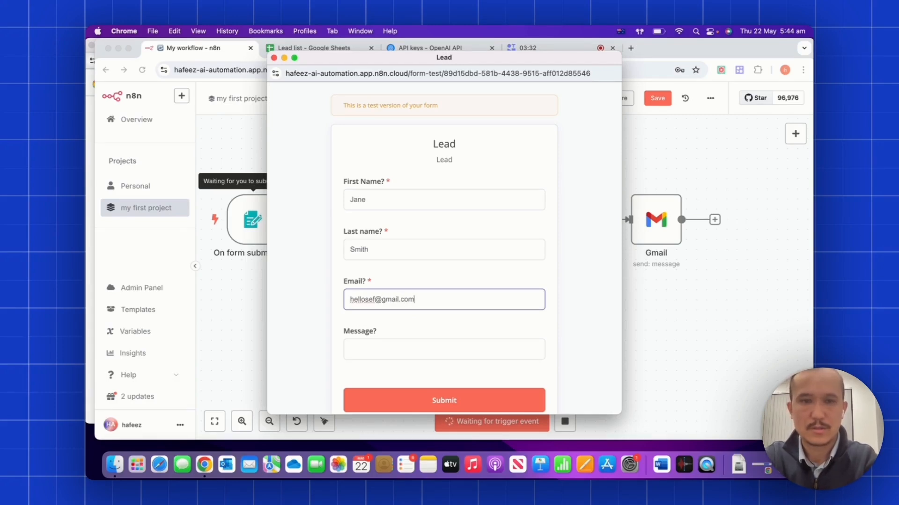
# Enter a message asking for a kitchen quote, submit the form, and view the Lead list sheet.
pyautogui.click(376, 354)
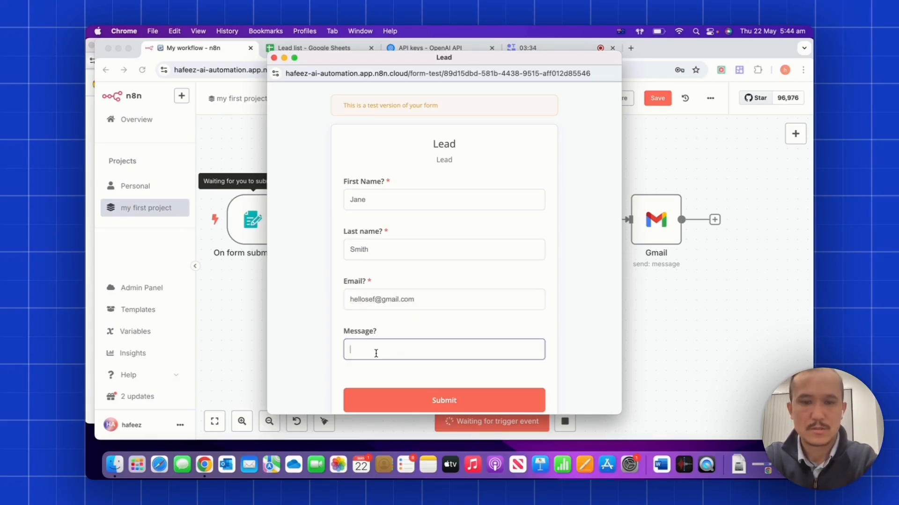
pyautogui.write('Hi,')
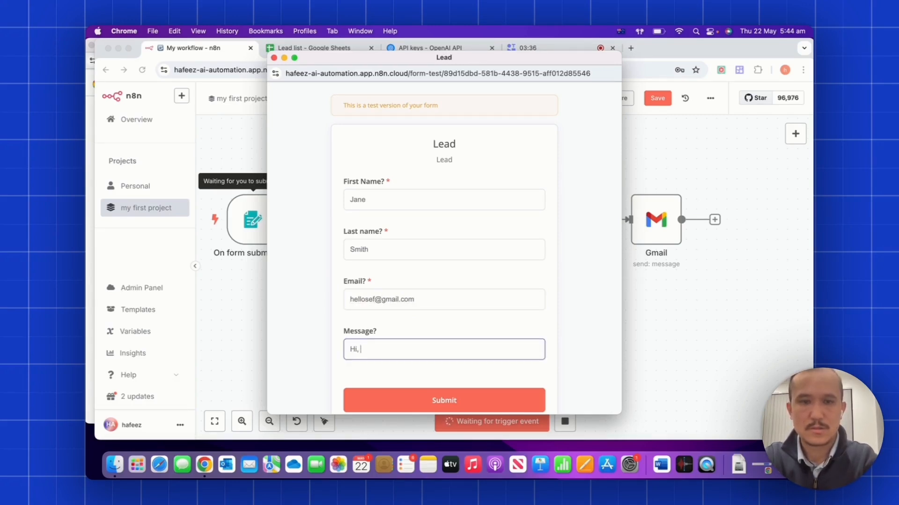
pyautogui.write(' I need you')
pyautogui.write('quote for my')
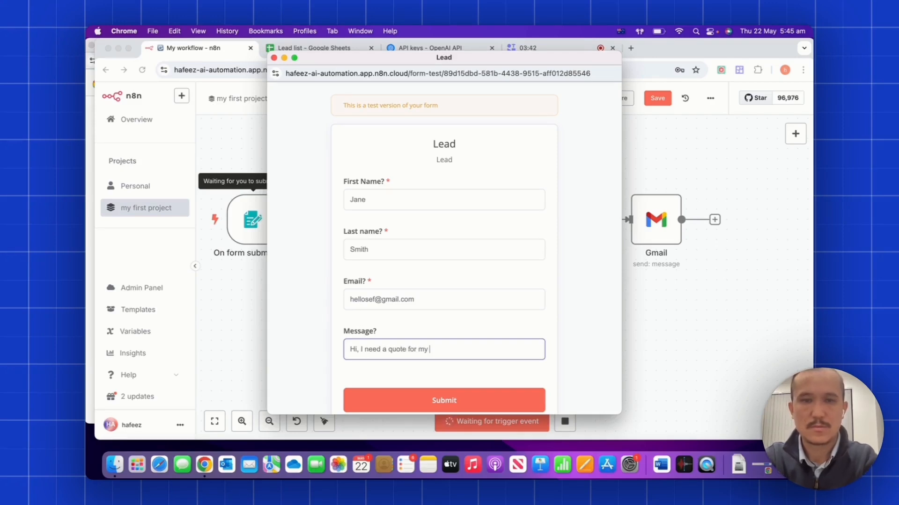
pyautogui.write(' kitchen')
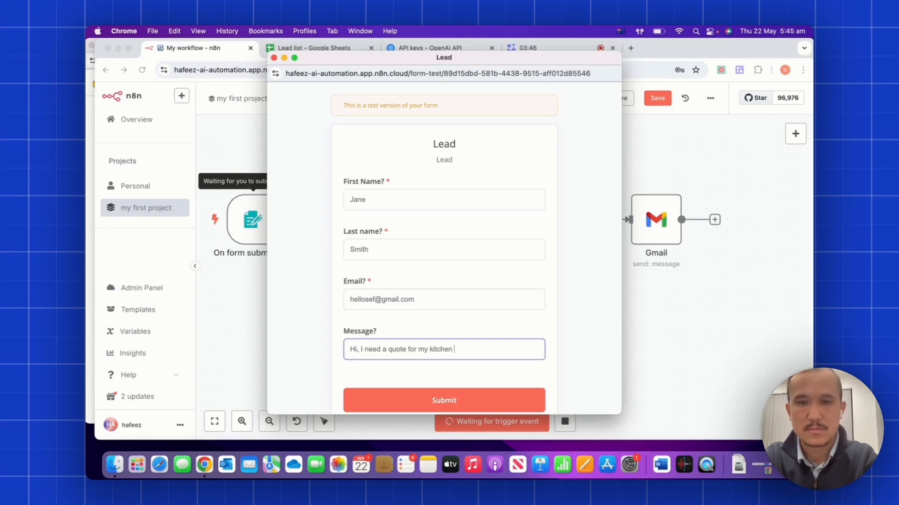
pyautogui.write(' renovation')
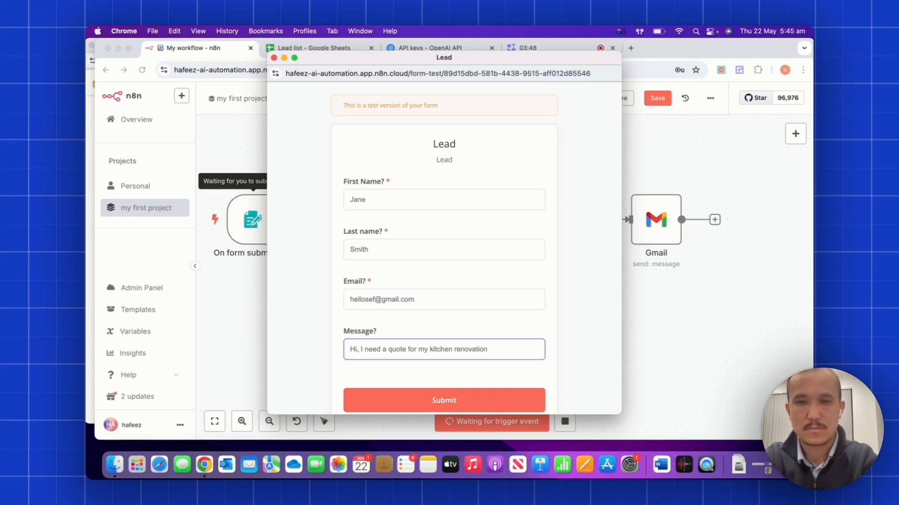
pyautogui.press('BackSpace')
pyautogui.press('BackSpace')
pyautogui.press('BackSpace')
pyautogui.press('BackSpace')
pyautogui.press('BackSpace')
pyautogui.press('BackSpace')
pyautogui.press('BackSpace')
pyautogui.press('BackSpace')
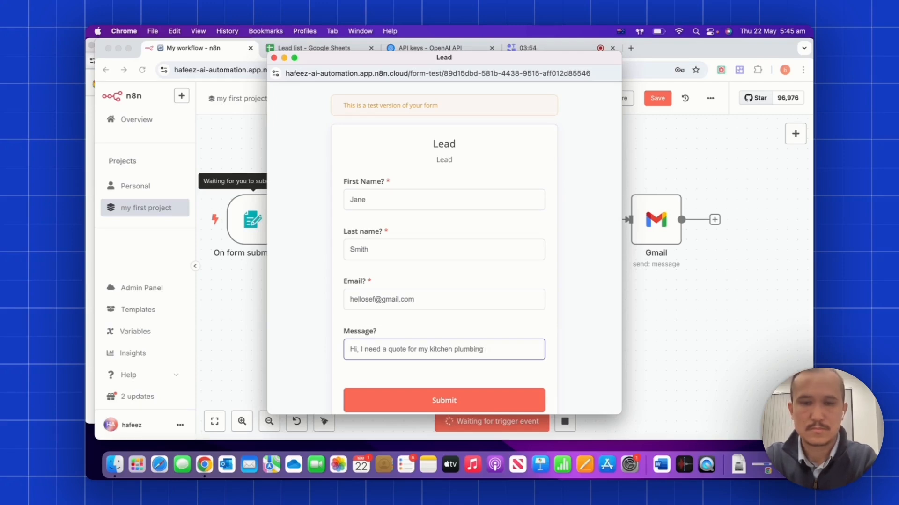
pyautogui.click(413, 400)
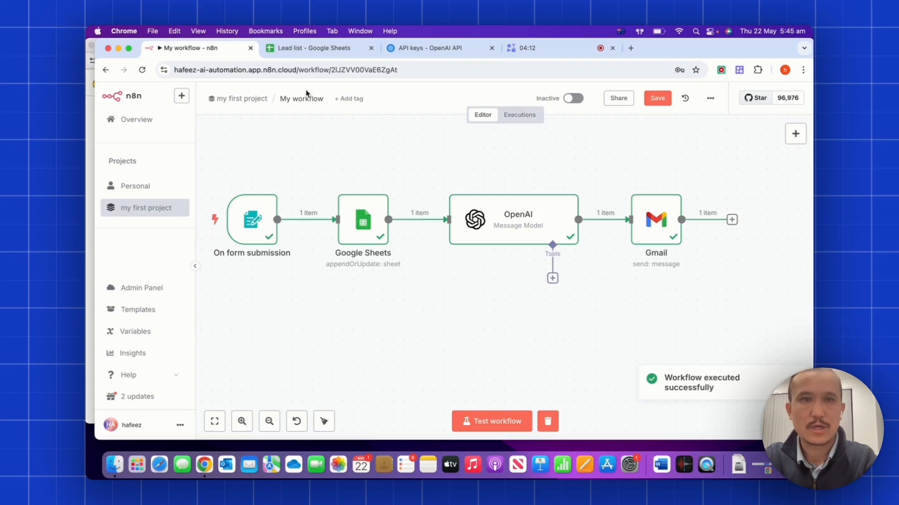
pyautogui.click(328, 49)
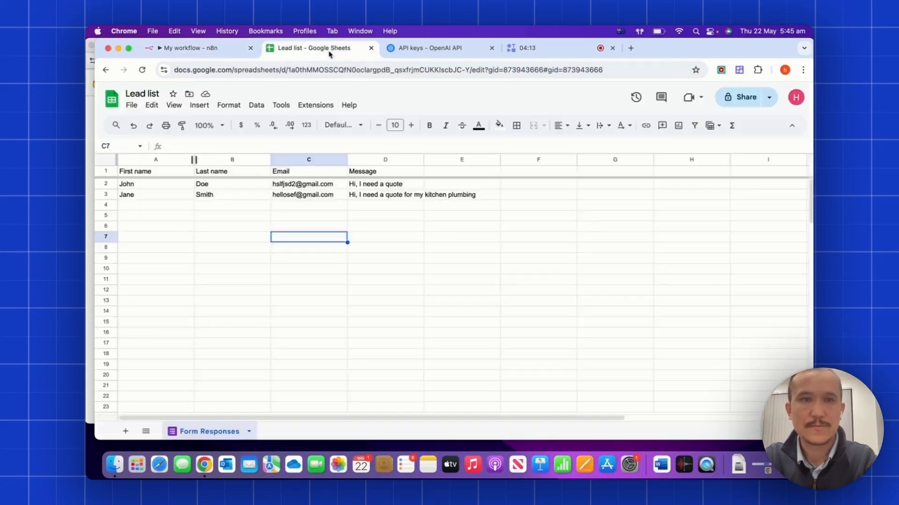
pyautogui.click(420, 217)
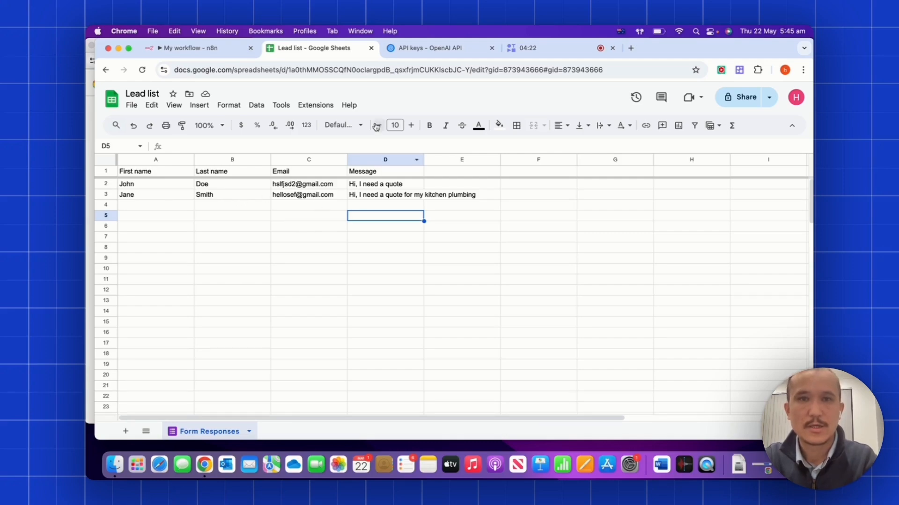
pyautogui.click(631, 48)
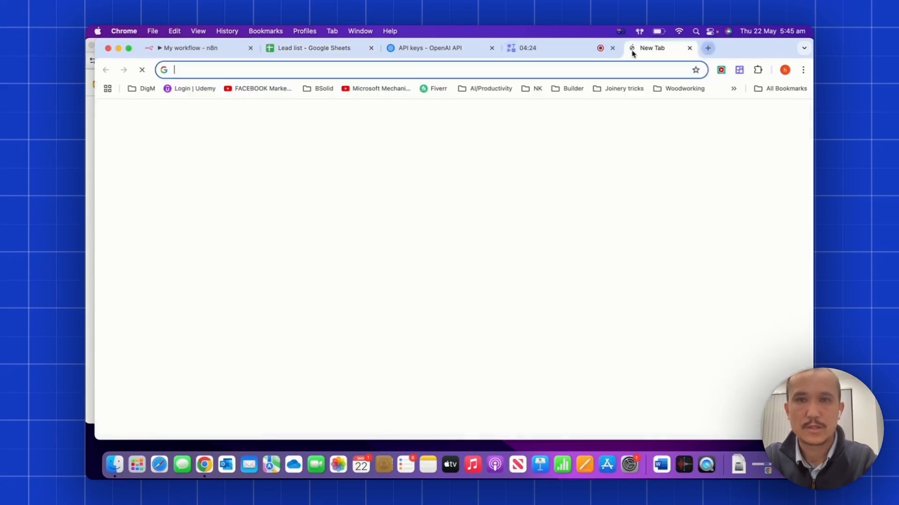
# Go to gmail.com by typing 'gm' in the new tab's address bar.
pyautogui.write('gmail.com')
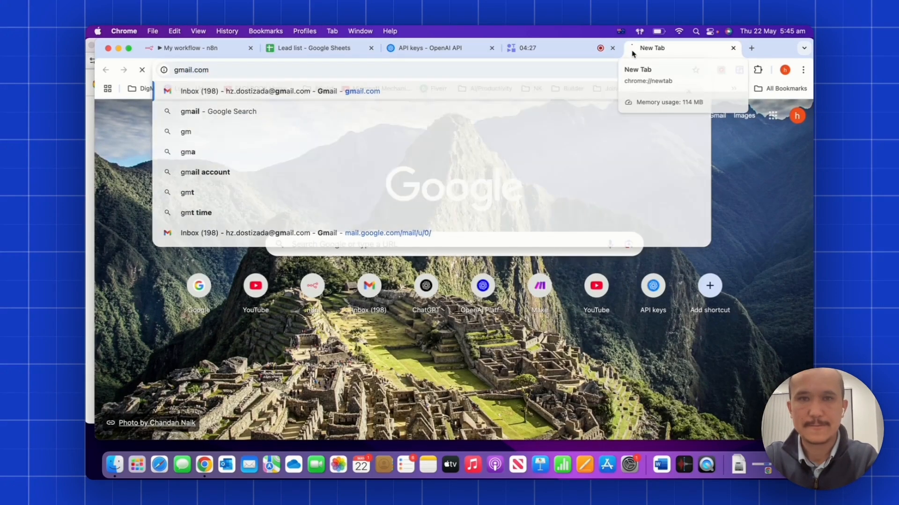
pyautogui.press('Return')
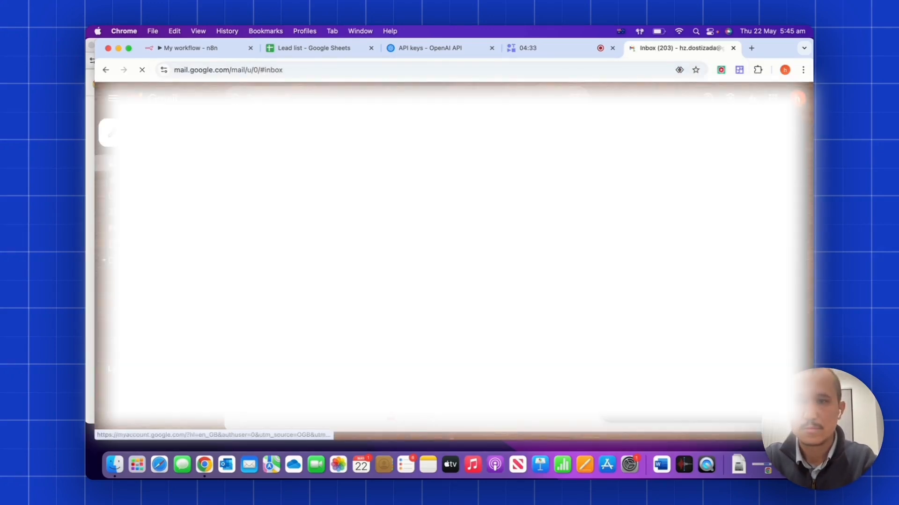
# Switch to the second Gmail account and open the 'Thank You for Your Inquiry' reply.
pyautogui.click(665, 255)
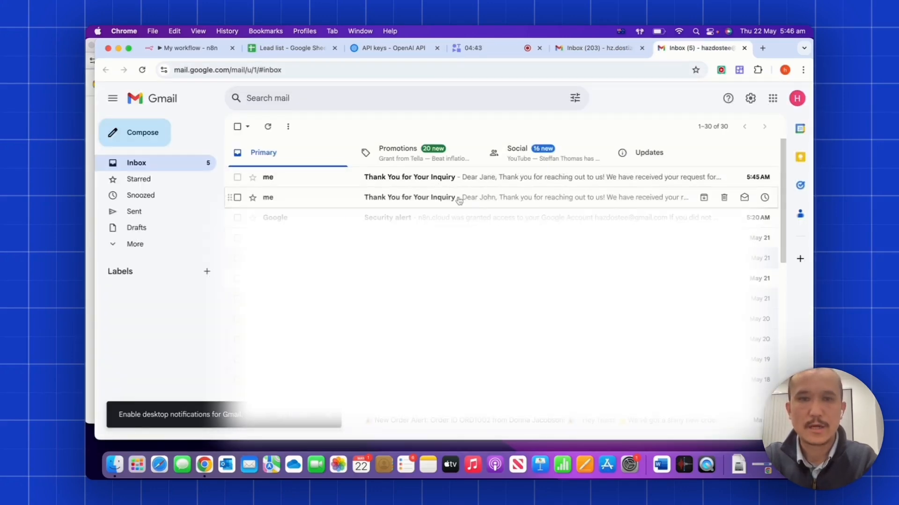
pyautogui.click(459, 201)
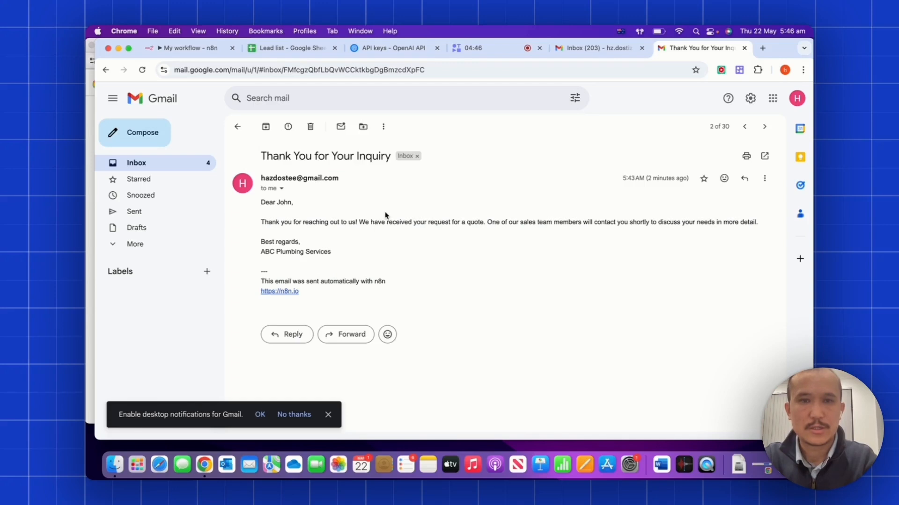